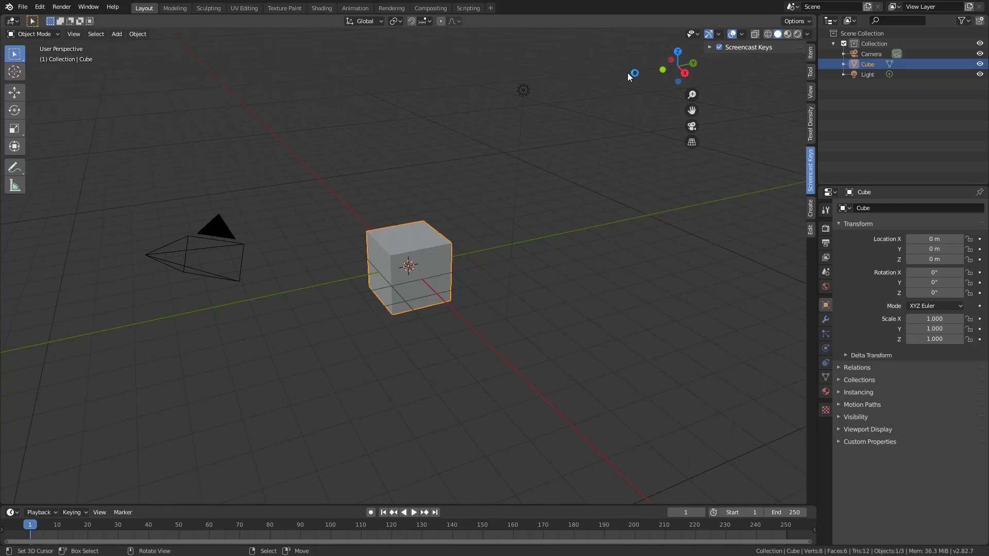
Step: Delete the default cube from the scene
{"action": "right_click", "coordinate": [402, 267]}
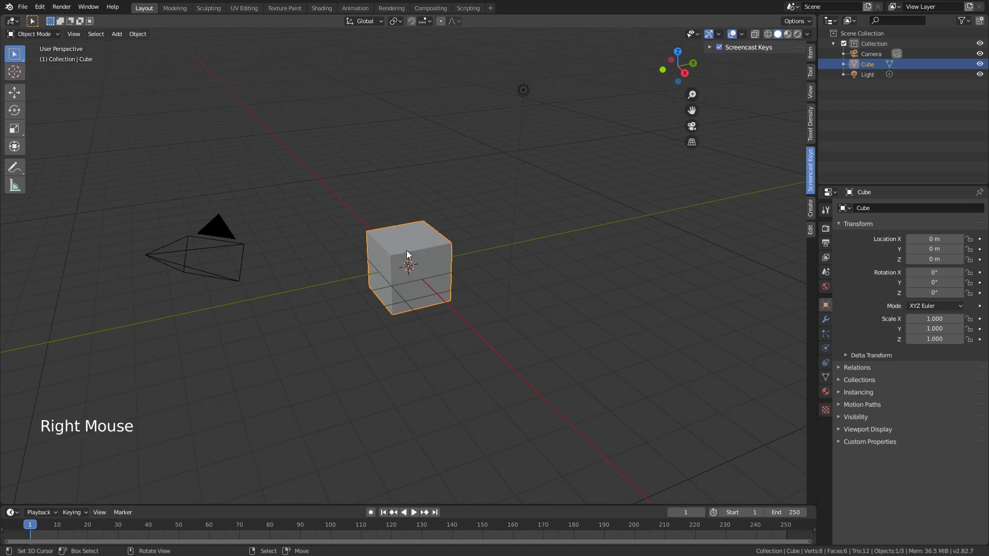
{"action": "key", "text": "x"}
{"action": "left_click", "coordinate": [408, 252]}
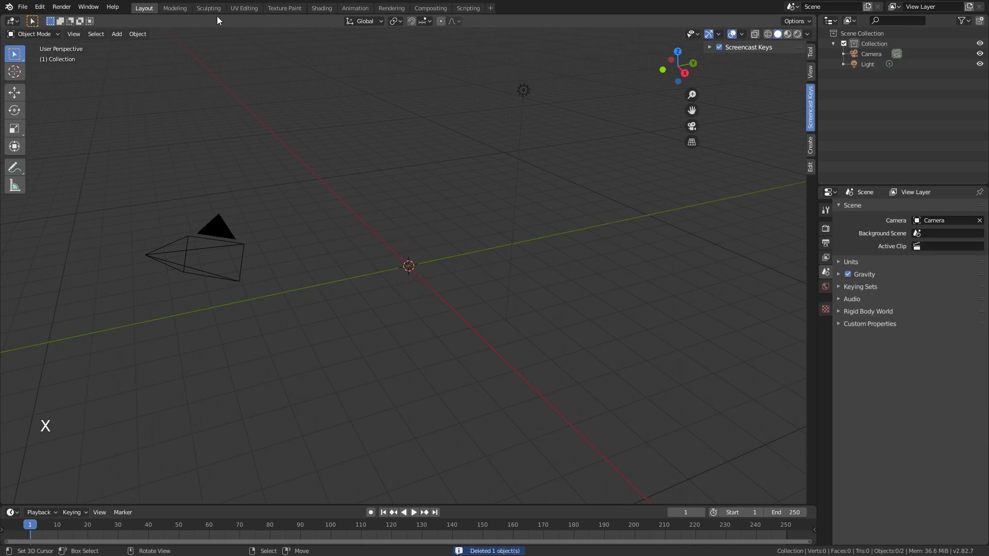
Step: In the Texture Paint workspace, expand the image editor over the 3D view and create a blank 1024 × 1024 px image named Untitled
{"action": "left_click", "coordinate": [287, 9]}
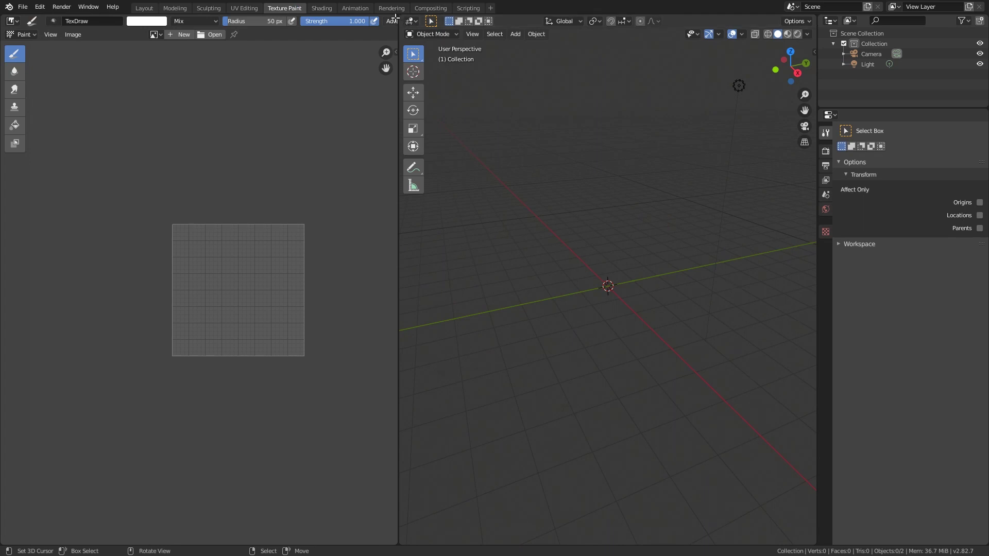
{"action": "left_click_drag", "start_coordinate": [396, 18], "coordinate": [462, 129]}
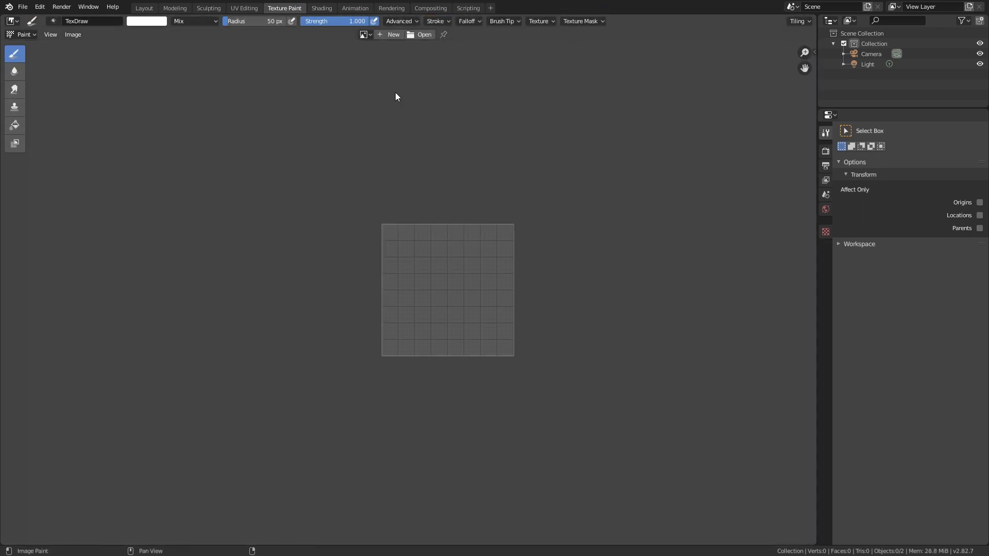
{"action": "left_click", "coordinate": [395, 35]}
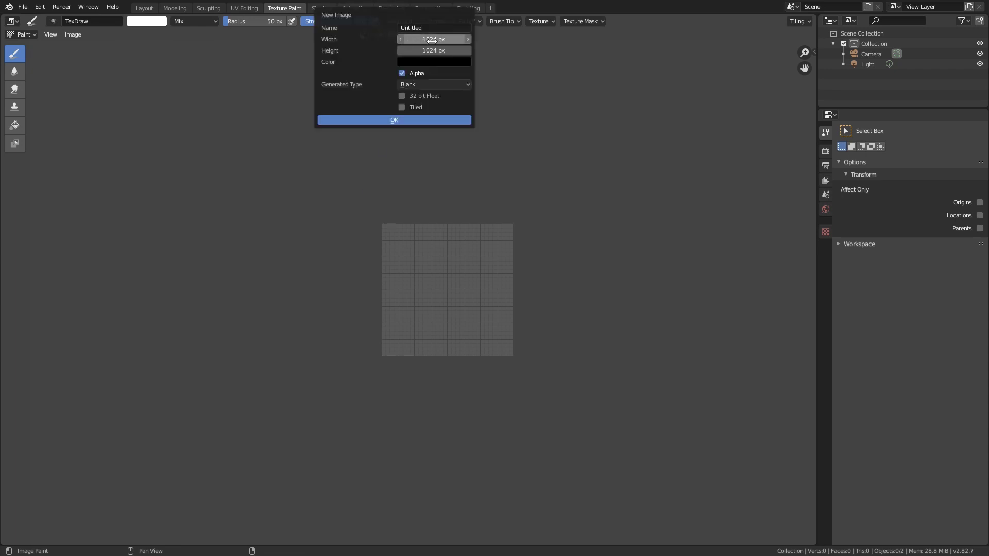
{"action": "left_click", "coordinate": [408, 122]}
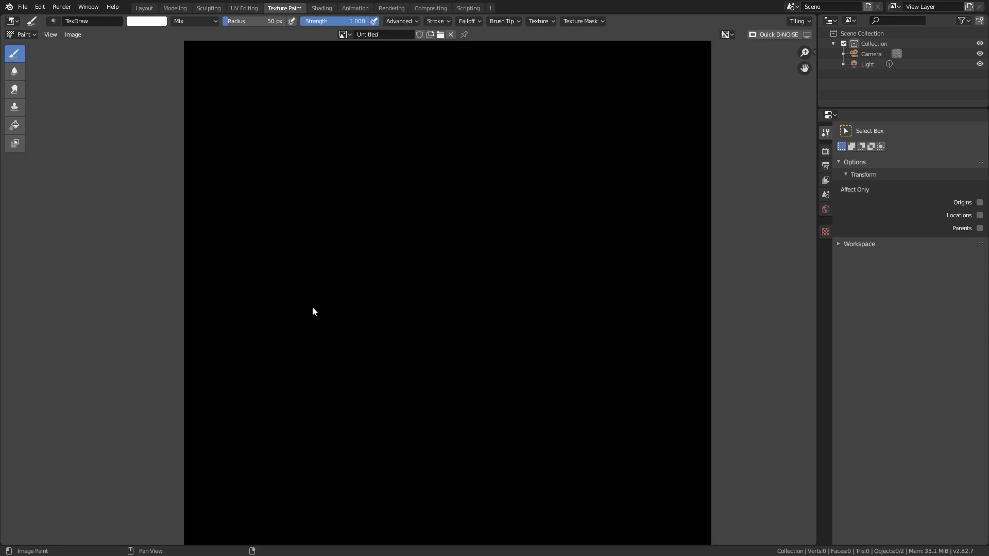
Step: Paint white test strokes that run off the right edge of the black image with the 50 px brush
{"action": "scroll", "coordinate": [313, 309], "scroll_direction": "down", "scroll_amount": 1}
{"action": "mouse_move", "coordinate": [443, 240]}
{"action": "left_mouse_down"}
{"action": "mouse_move", "coordinate": [403, 311]}
{"action": "mouse_move", "coordinate": [408, 431]}
{"action": "mouse_move", "coordinate": [461, 437]}
{"action": "left_mouse_up"}
{"action": "key", "text": "ctrl+z"}
{"action": "mouse_move", "coordinate": [632, 316]}
{"action": "left_mouse_down"}
{"action": "mouse_move", "coordinate": [526, 437]}
{"action": "mouse_move", "coordinate": [706, 341]}
{"action": "mouse_move", "coordinate": [678, 122]}
{"action": "mouse_move", "coordinate": [582, 121]}
{"action": "left_mouse_up"}
{"action": "key", "text": "ctrl+z"}
{"action": "mouse_move", "coordinate": [594, 199]}
{"action": "left_mouse_down"}
{"action": "mouse_move", "coordinate": [602, 90]}
{"action": "mouse_move", "coordinate": [718, 286]}
{"action": "left_mouse_up"}
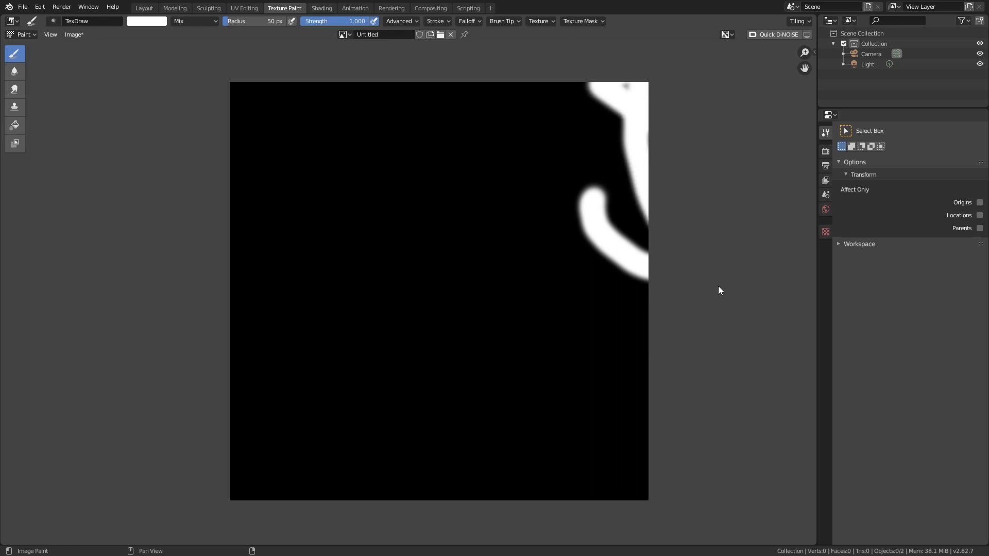
Step: Turn on Repeat Image for the image display and check how the painted strokes repeat across the tiles
{"action": "left_click", "coordinate": [815, 55]}
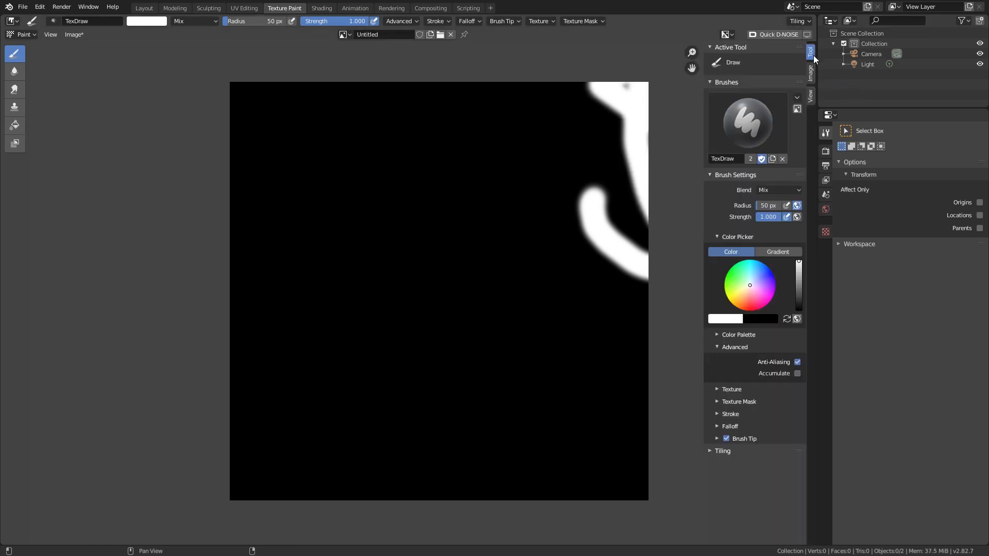
{"action": "left_click", "coordinate": [811, 96]}
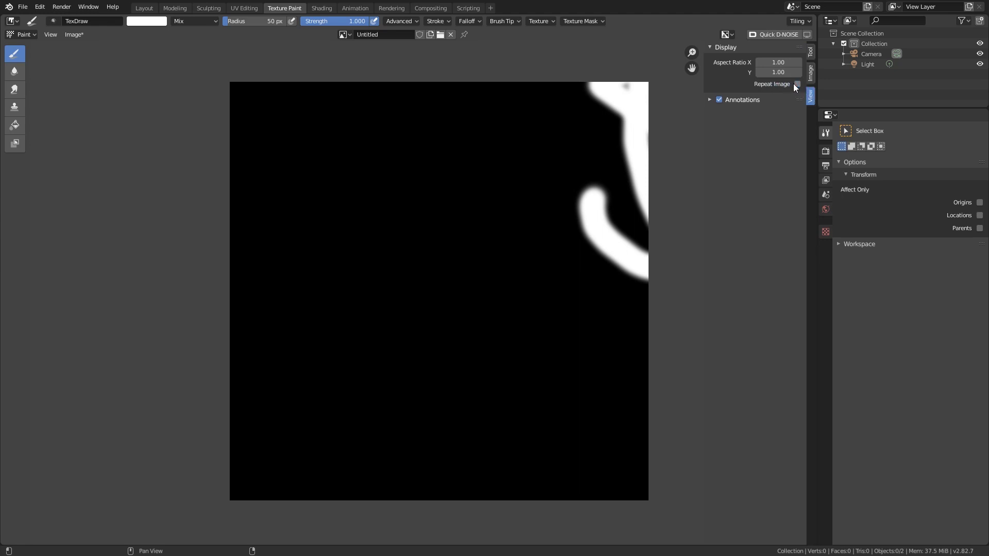
{"action": "left_click", "coordinate": [798, 83]}
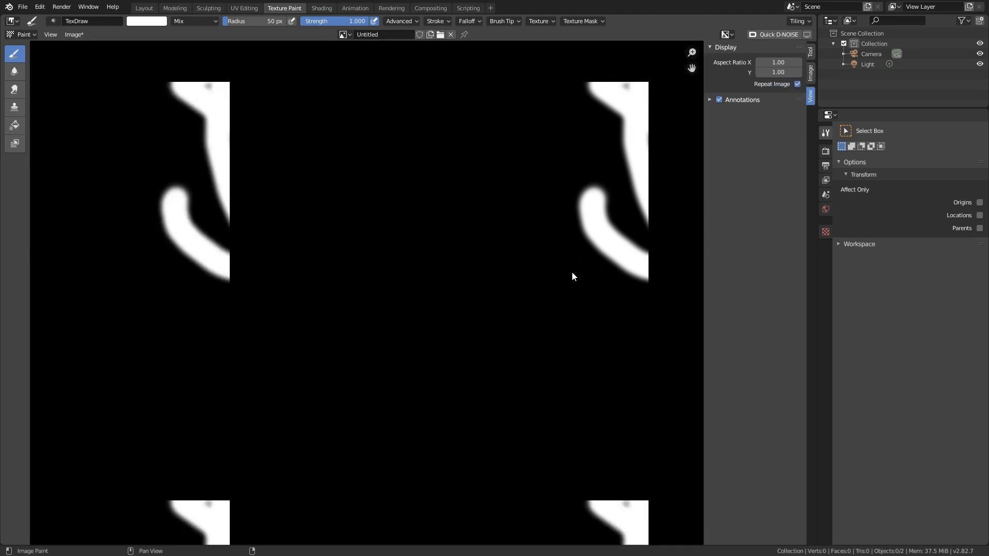
{"action": "scroll", "coordinate": [557, 279], "scroll_direction": "down", "scroll_amount": 6}
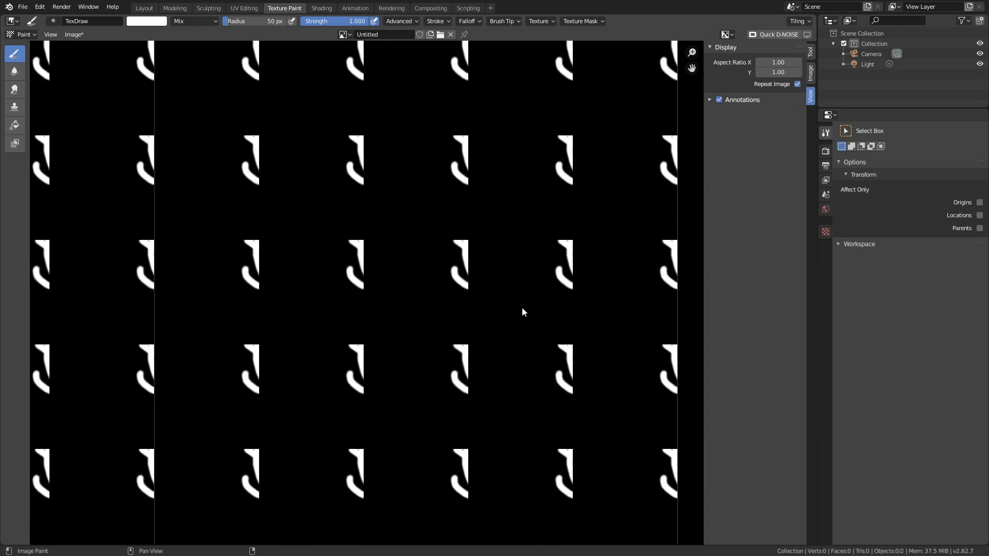
{"action": "scroll", "coordinate": [481, 286], "scroll_direction": "up", "scroll_amount": 4}
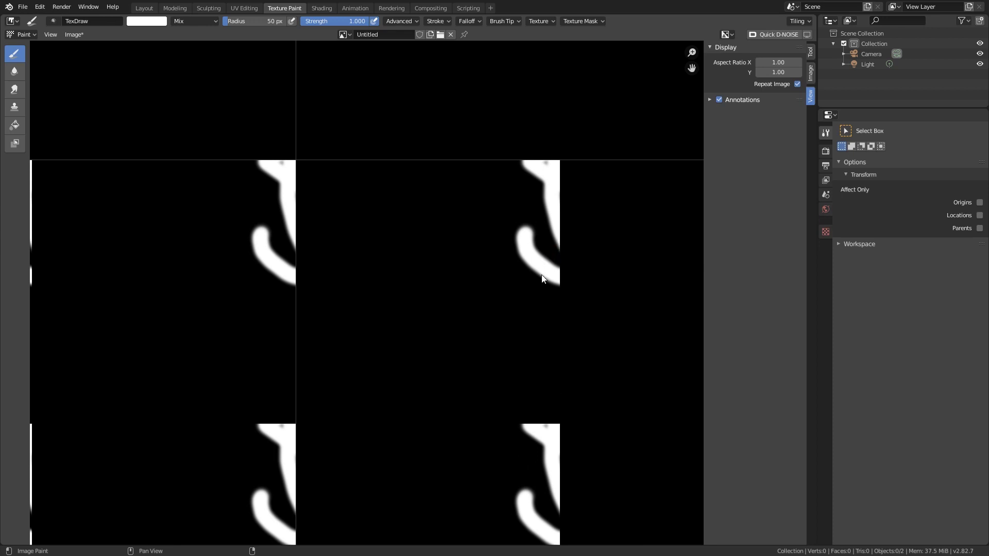
Step: Undo the test strokes and paint a short horizontal white stroke running over the tile's right edge
{"action": "mouse_move", "coordinate": [571, 347]}
{"action": "left_mouse_down"}
{"action": "mouse_move", "coordinate": [544, 409]}
{"action": "mouse_move", "coordinate": [541, 392]}
{"action": "mouse_move", "coordinate": [549, 407]}
{"action": "mouse_move", "coordinate": [534, 415]}
{"action": "left_mouse_up"}
{"action": "key", "text": "ctrl+z"}
{"action": "mouse_move", "coordinate": [407, 189]}
{"action": "left_mouse_down"}
{"action": "mouse_move", "coordinate": [409, 199]}
{"action": "mouse_move", "coordinate": [431, 82]}
{"action": "mouse_move", "coordinate": [413, 126]}
{"action": "mouse_move", "coordinate": [411, 183]}
{"action": "left_mouse_up"}
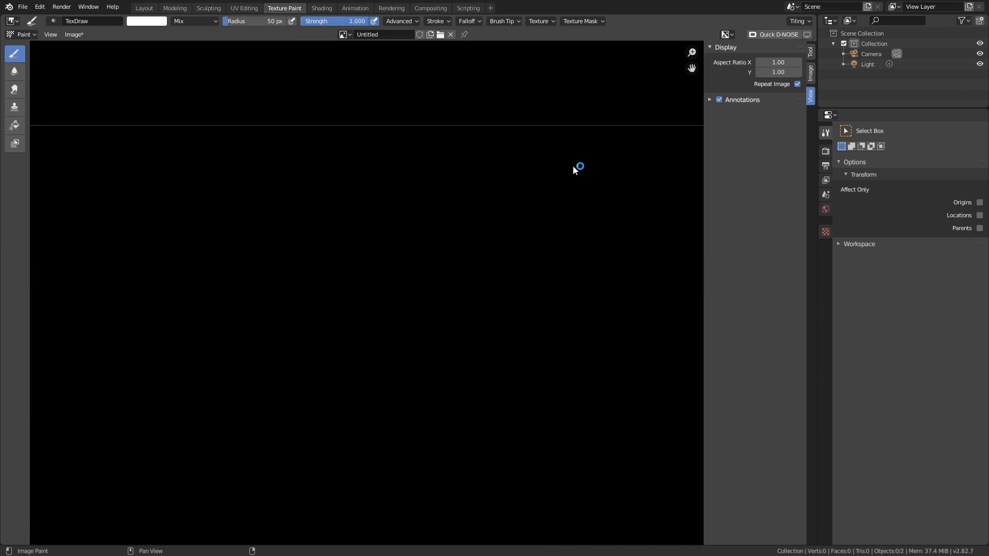
{"action": "left_click_drag", "start_coordinate": [549, 168], "coordinate": [687, 155]}
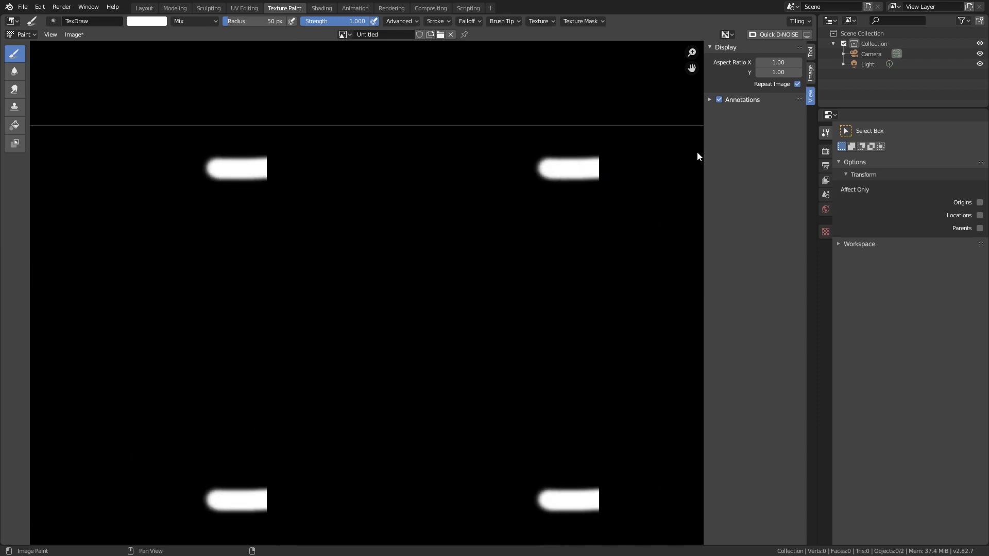
Step: Enable brush tiling in both X and Y
{"action": "left_click", "coordinate": [811, 54]}
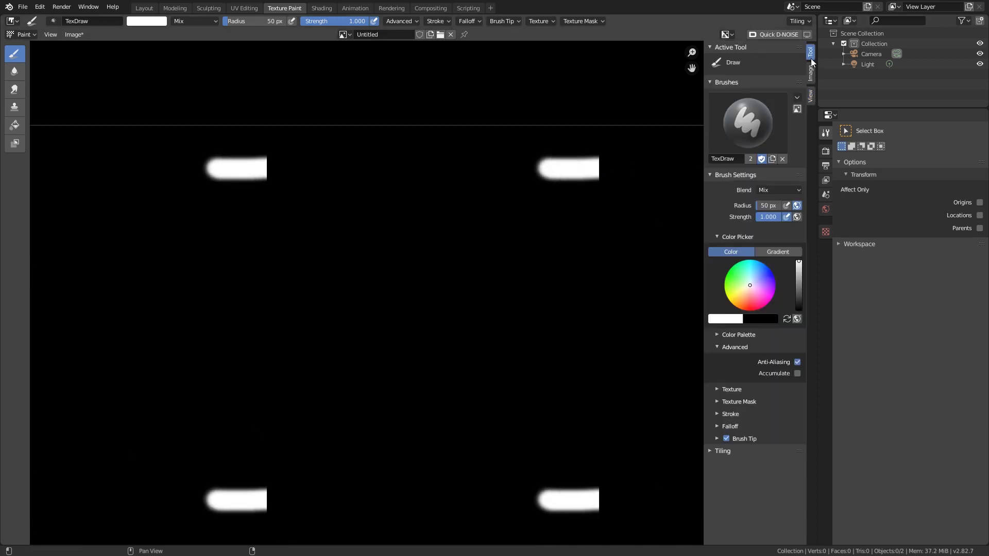
{"action": "left_click", "coordinate": [721, 451]}
{"action": "left_click", "coordinate": [775, 466]}
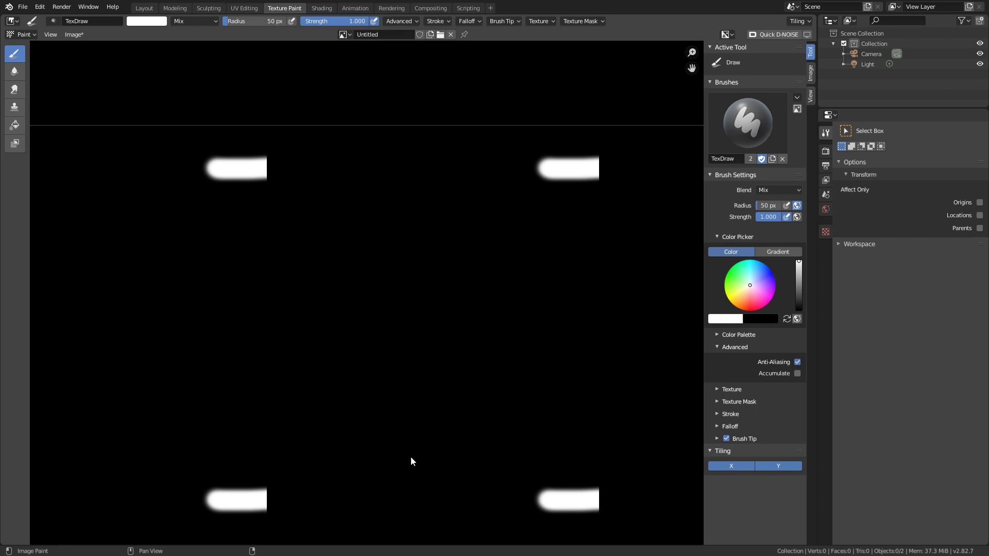
Step: Paint white strokes across the horizontal and vertical tile borders and inspect the repeating pattern
{"action": "left_click_drag", "start_coordinate": [410, 460], "coordinate": [409, 477]}
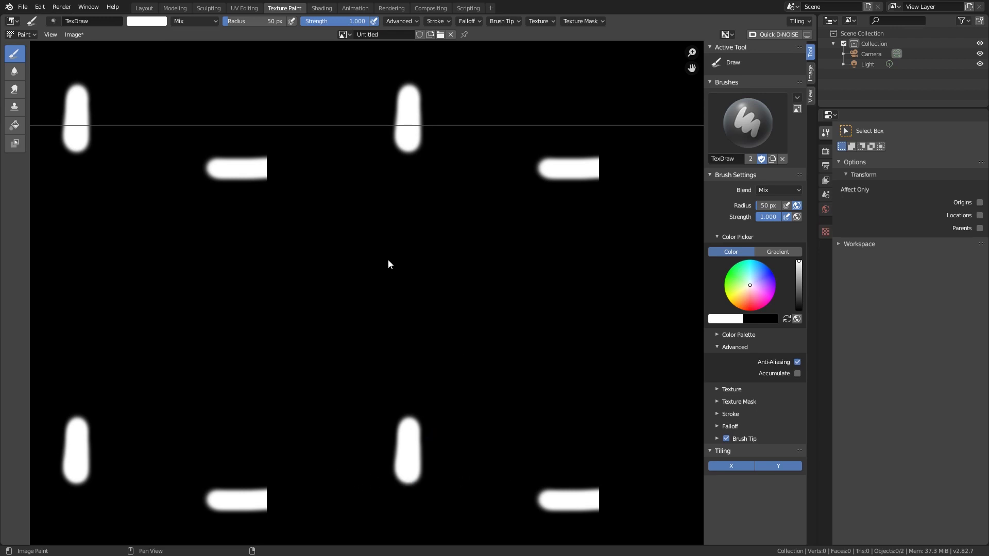
{"action": "left_click", "coordinate": [404, 463]}
{"action": "mouse_move", "coordinate": [405, 463]}
{"action": "left_mouse_down"}
{"action": "mouse_move", "coordinate": [408, 442]}
{"action": "mouse_move", "coordinate": [394, 484]}
{"action": "left_mouse_up"}
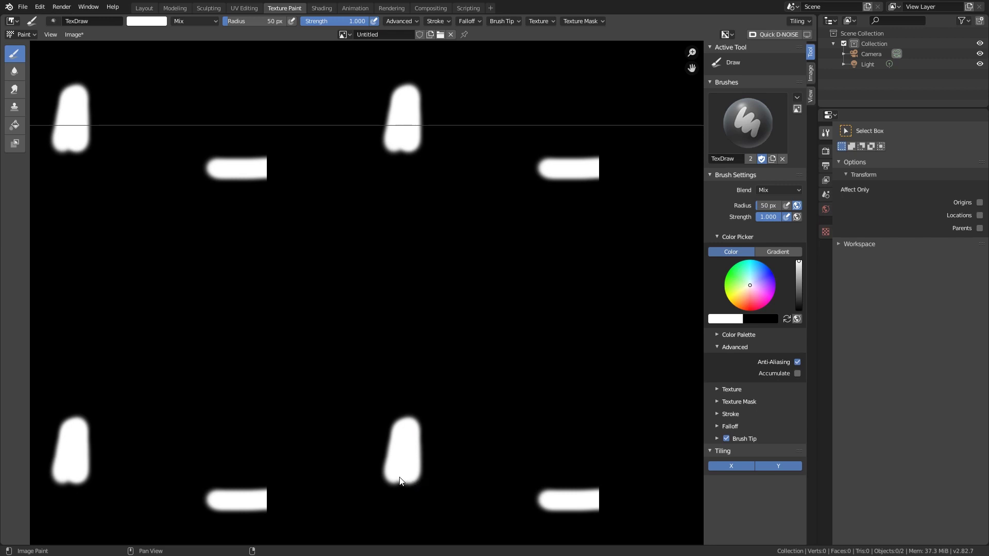
{"action": "mouse_move", "coordinate": [404, 143]}
{"action": "left_mouse_down"}
{"action": "mouse_move", "coordinate": [390, 150]}
{"action": "mouse_move", "coordinate": [411, 129]}
{"action": "mouse_move", "coordinate": [428, 131]}
{"action": "mouse_move", "coordinate": [410, 101]}
{"action": "mouse_move", "coordinate": [389, 111]}
{"action": "left_mouse_up"}
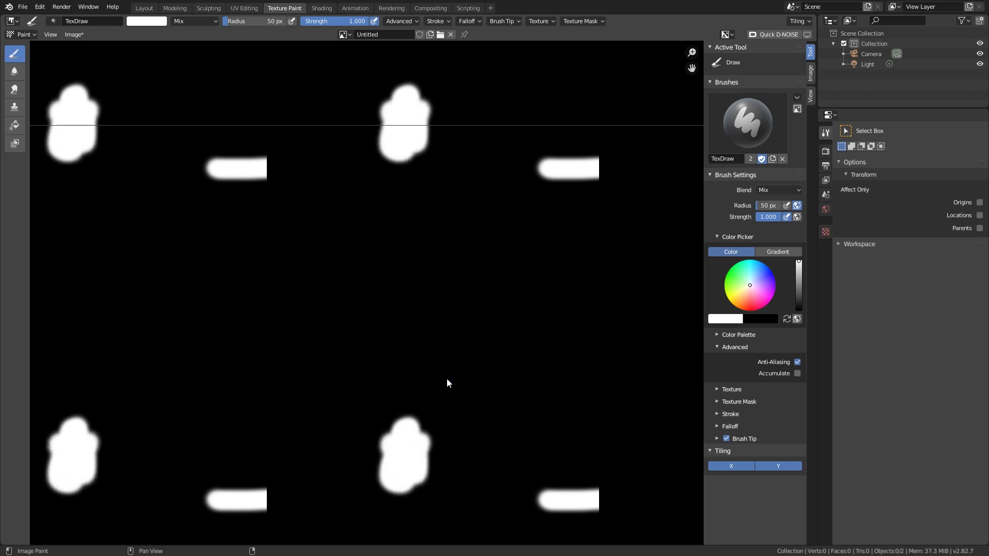
{"action": "left_click_drag", "start_coordinate": [599, 171], "coordinate": [618, 176]}
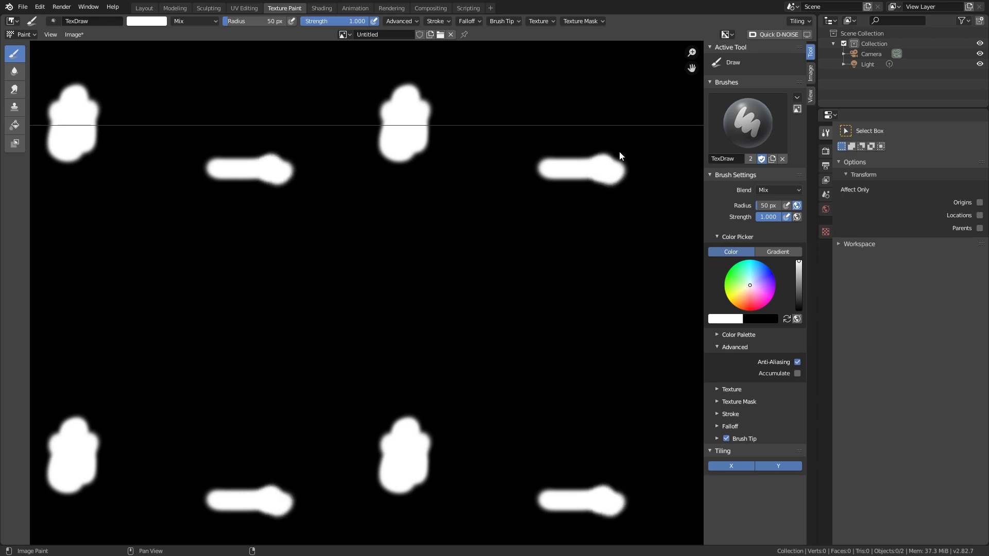
{"action": "left_click", "coordinate": [283, 154]}
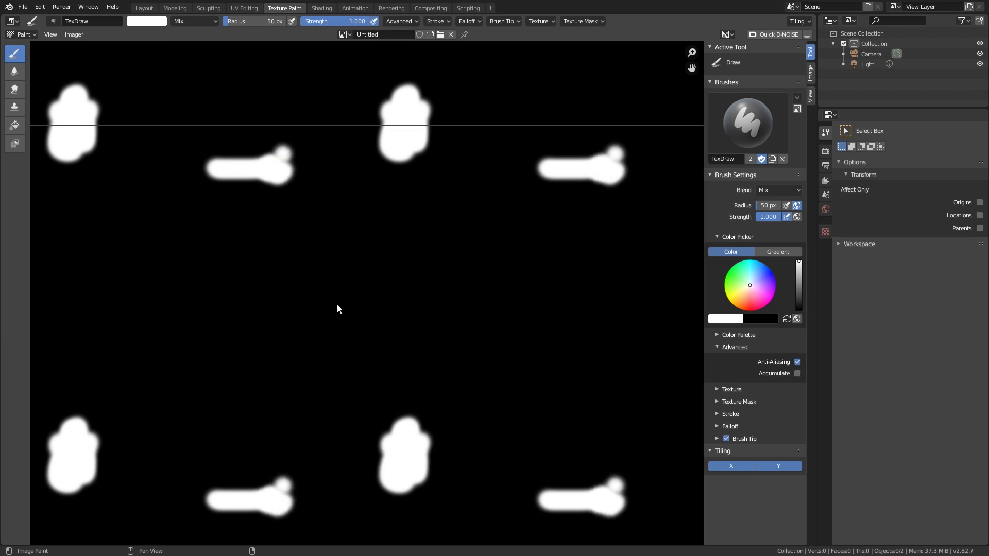
{"action": "scroll", "coordinate": [346, 294], "scroll_direction": "down", "scroll_amount": 8}
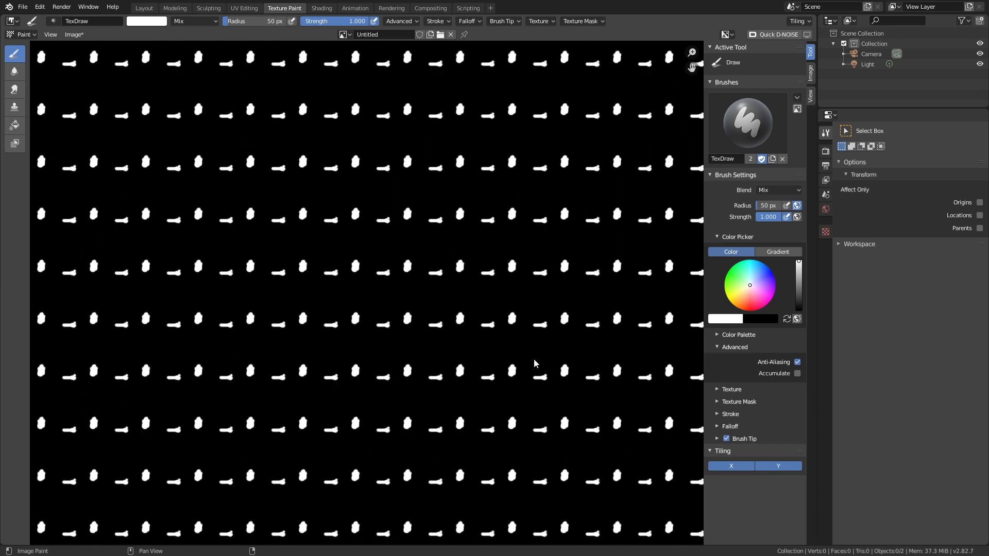
{"action": "scroll", "coordinate": [429, 304], "scroll_direction": "up", "scroll_amount": 8}
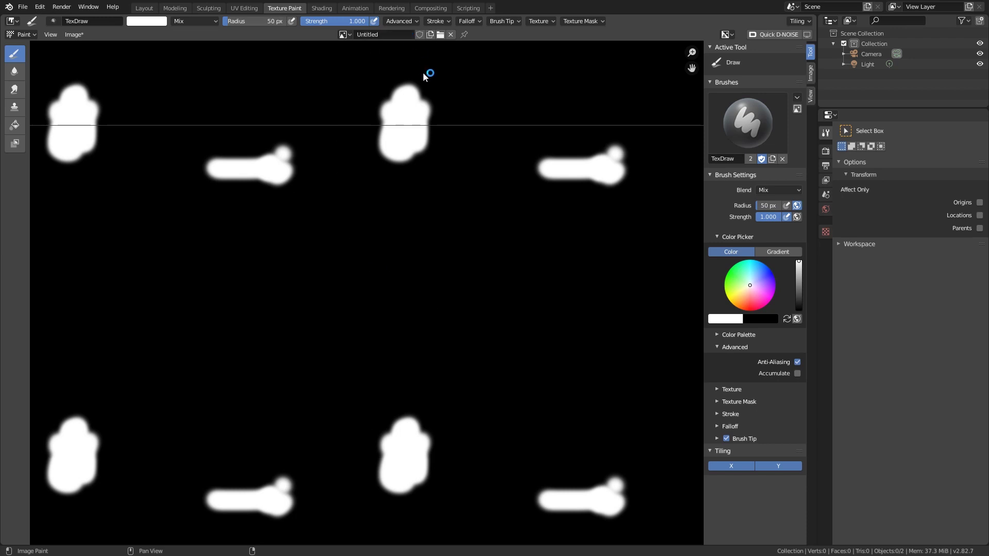
Step: Create a new blank 1024 × 1024 px image named Stone_floor with a grey fill colour
{"action": "left_click", "coordinate": [430, 34]}
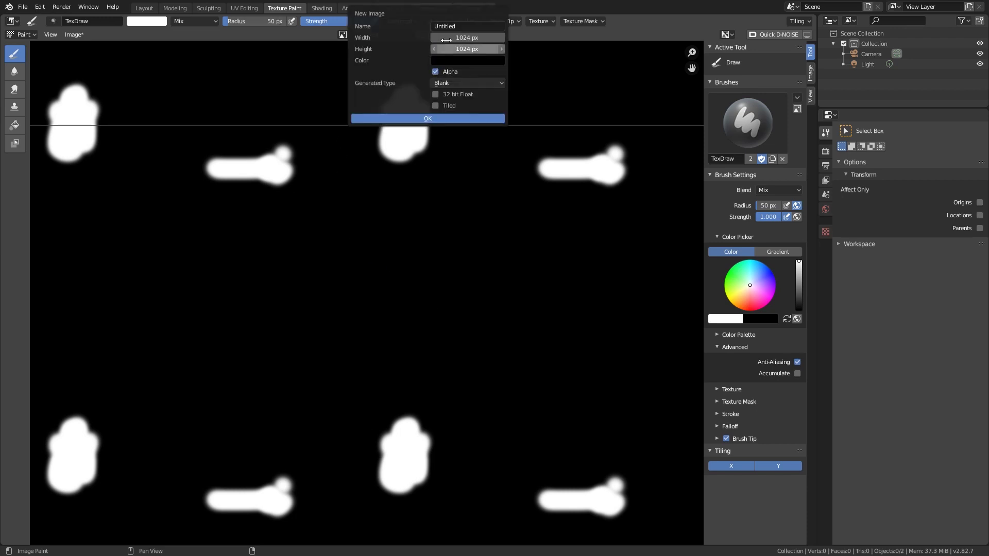
{"action": "left_click", "coordinate": [457, 27]}
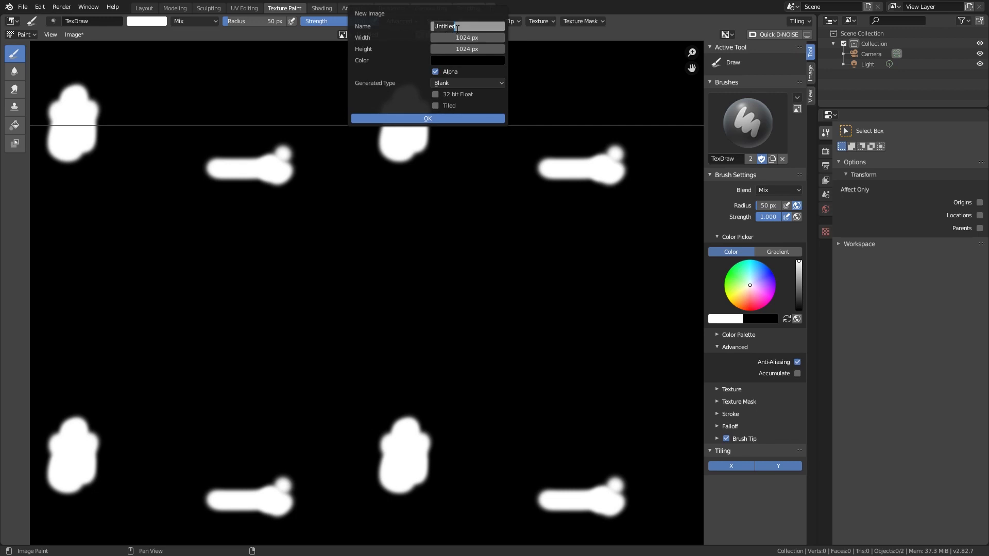
{"action": "type", "text": "Stone_floor"}
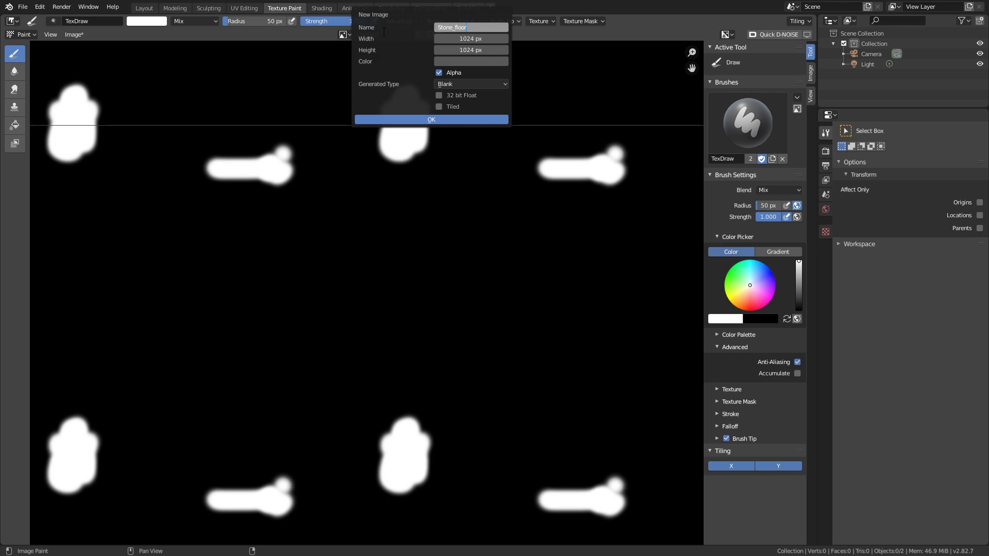
{"action": "key", "text": "Return"}
{"action": "left_click", "coordinate": [403, 119]}
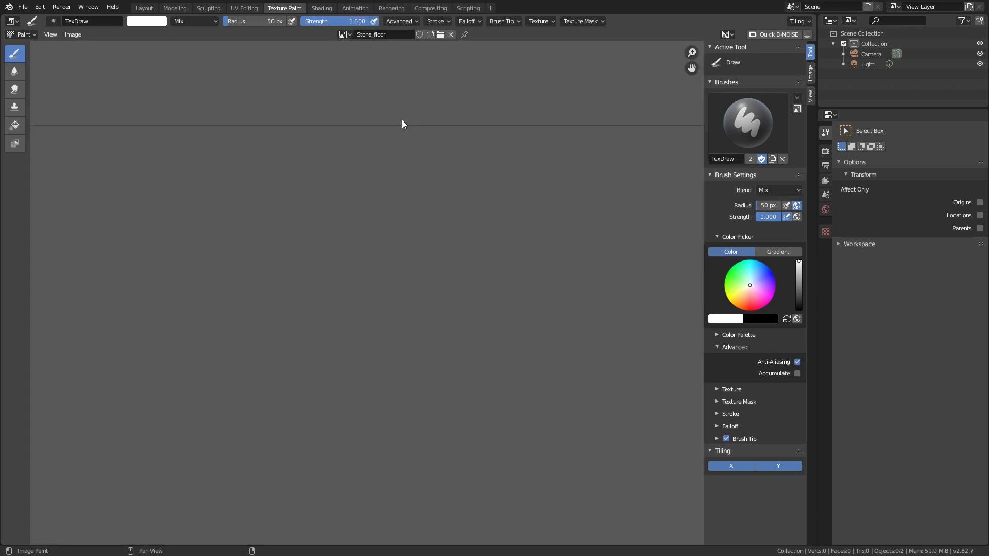
Step: Paint looping white test strokes on the Stone_floor image, check their tiling, and undo them
{"action": "mouse_move", "coordinate": [399, 168]}
{"action": "left_mouse_down"}
{"action": "mouse_move", "coordinate": [388, 265]}
{"action": "mouse_move", "coordinate": [327, 302]}
{"action": "mouse_move", "coordinate": [376, 116]}
{"action": "mouse_move", "coordinate": [336, 106]}
{"action": "mouse_move", "coordinate": [280, 128]}
{"action": "mouse_move", "coordinate": [371, 123]}
{"action": "left_mouse_up"}
{"action": "scroll", "coordinate": [392, 442], "scroll_direction": "down", "scroll_amount": 5}
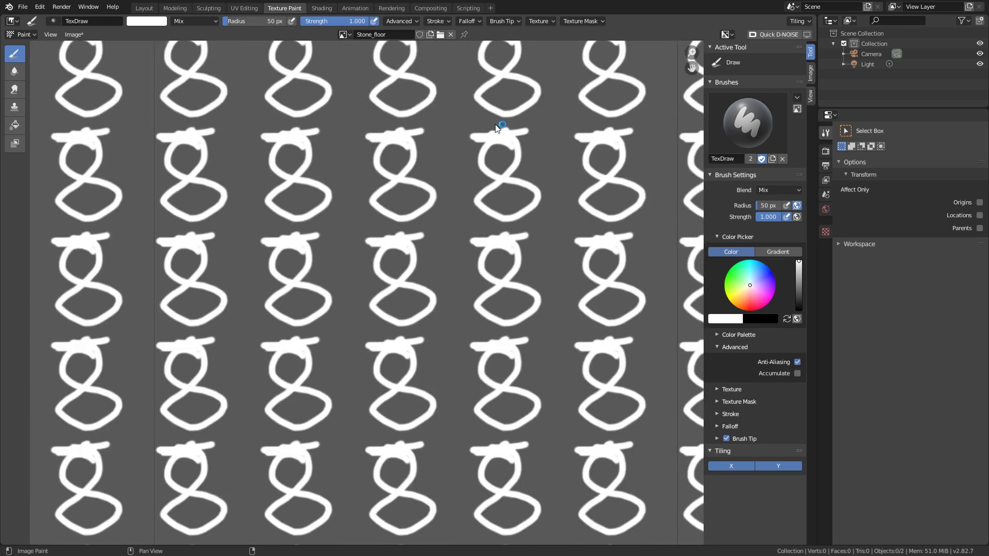
{"action": "key", "text": "ctrl+z"}
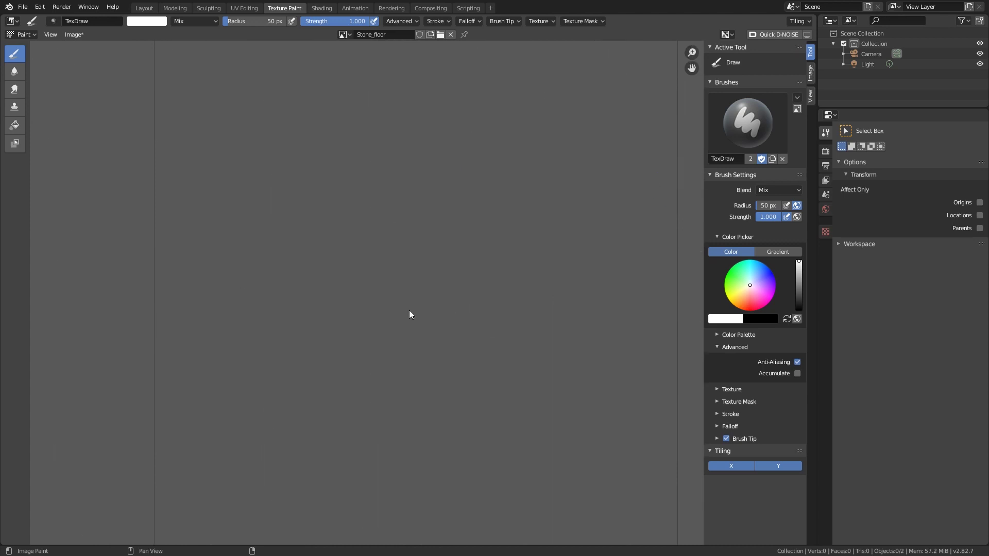
{"action": "scroll", "coordinate": [409, 310], "scroll_direction": "up", "scroll_amount": 4}
{"action": "mouse_move", "coordinate": [369, 234]}
{"action": "left_mouse_down"}
{"action": "mouse_move", "coordinate": [384, 248]}
{"action": "mouse_move", "coordinate": [380, 282]}
{"action": "left_mouse_up"}
{"action": "key", "text": "ctrl+z"}
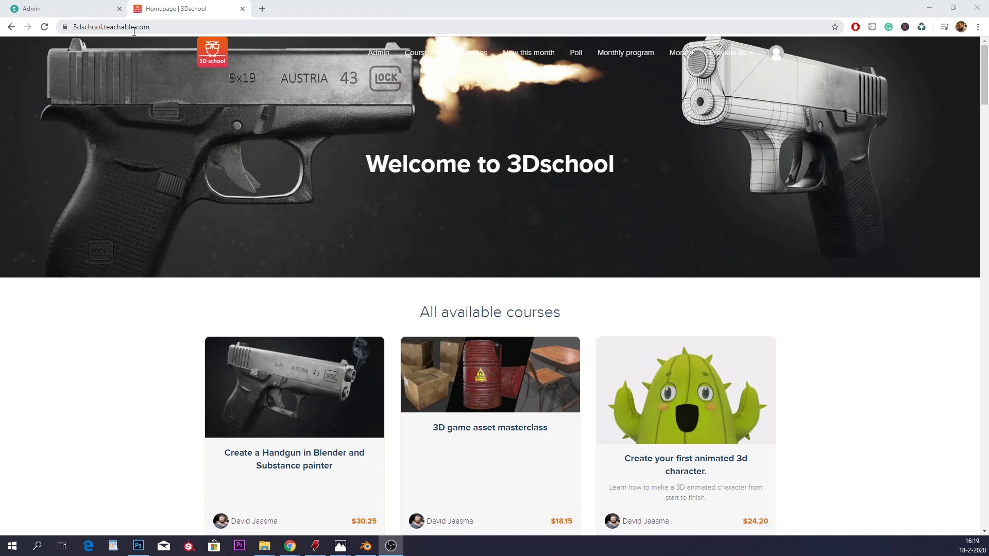
Step: Switch to the browser and open the free Resource pack from the 3Dschool course list
{"action": "scroll", "coordinate": [746, 277], "scroll_direction": "down", "scroll_amount": 8}
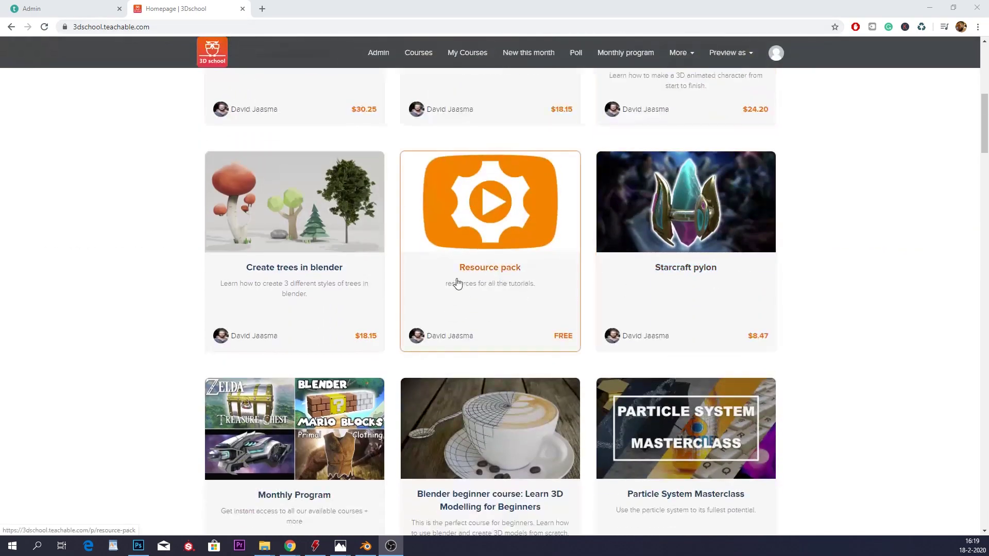
{"action": "left_click", "coordinate": [508, 222]}
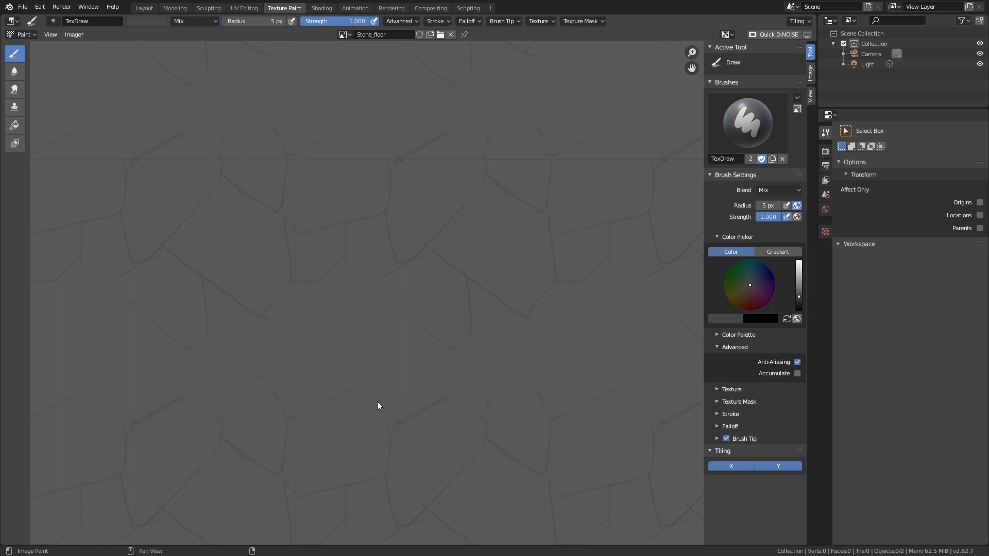
Step: Draw thin dark crack lines outlining irregular stones on the Stone_floor texture with a 5 px brush
{"action": "left_click_drag", "start_coordinate": [328, 336], "coordinate": [305, 406]}
{"action": "key", "text": "ctrl+z"}
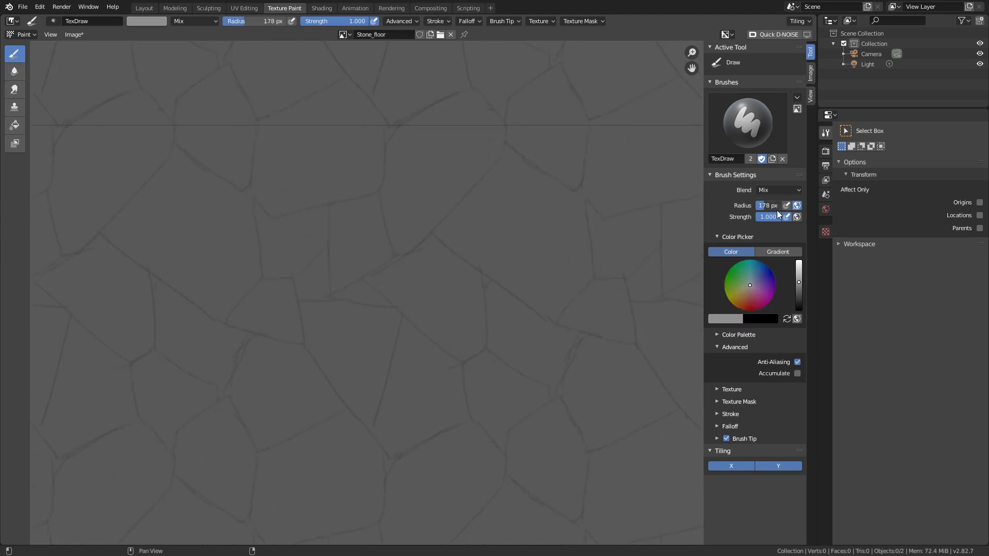
Step: Paint light grey highlights along the upper-left edges of the central stones with a 24 px brush at 0.212 strength
{"action": "key", "text": "ctrl+z"}
{"action": "key", "text": "ctrl+z"}
{"action": "left_click_drag", "start_coordinate": [377, 280], "coordinate": [412, 309]}
{"action": "mouse_move", "coordinate": [497, 167]}
{"action": "left_mouse_down"}
{"action": "mouse_move", "coordinate": [479, 194]}
{"action": "mouse_move", "coordinate": [511, 152]}
{"action": "left_mouse_up"}
{"action": "left_click_drag", "start_coordinate": [403, 130], "coordinate": [389, 219]}
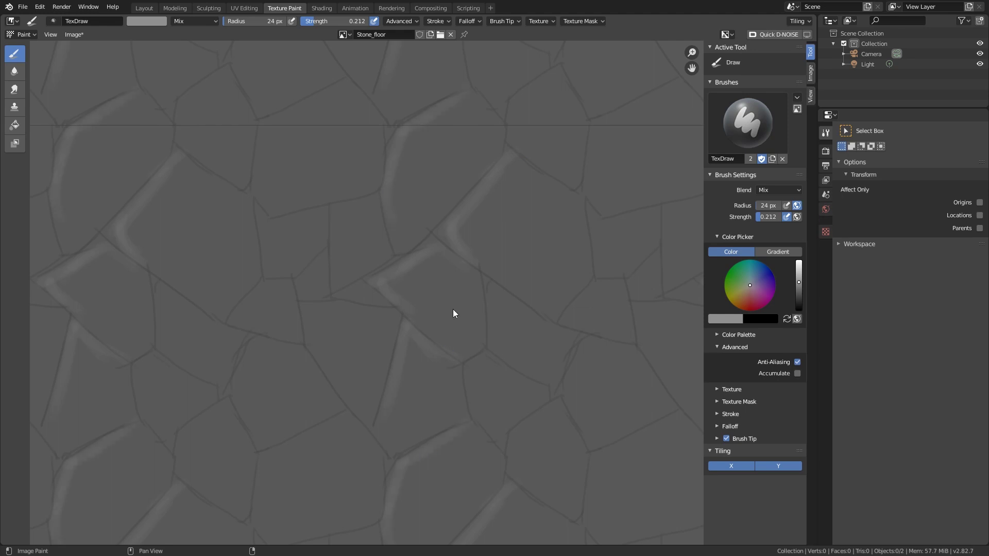
Step: Continue the light grey highlights along the upper-left edges of the remaining stones with the 24 px brush at 0.212 strength
{"action": "left_click_drag", "start_coordinate": [308, 344], "coordinate": [411, 306]}
{"action": "left_click_drag", "start_coordinate": [626, 282], "coordinate": [567, 317]}
{"action": "left_click_drag", "start_coordinate": [637, 283], "coordinate": [657, 259]}
{"action": "left_click_drag", "start_coordinate": [338, 265], "coordinate": [377, 201]}
{"action": "mouse_move", "coordinate": [475, 407]}
{"action": "left_mouse_down"}
{"action": "mouse_move", "coordinate": [470, 364]}
{"action": "mouse_move", "coordinate": [496, 288]}
{"action": "mouse_move", "coordinate": [544, 321]}
{"action": "left_mouse_up"}
{"action": "left_click_drag", "start_coordinate": [591, 339], "coordinate": [586, 406]}
{"action": "left_click_drag", "start_coordinate": [260, 338], "coordinate": [305, 348]}
{"action": "left_click_drag", "start_coordinate": [181, 445], "coordinate": [226, 405]}
{"action": "left_click_drag", "start_coordinate": [313, 309], "coordinate": [398, 311]}
{"action": "left_click_drag", "start_coordinate": [609, 221], "coordinate": [593, 239]}
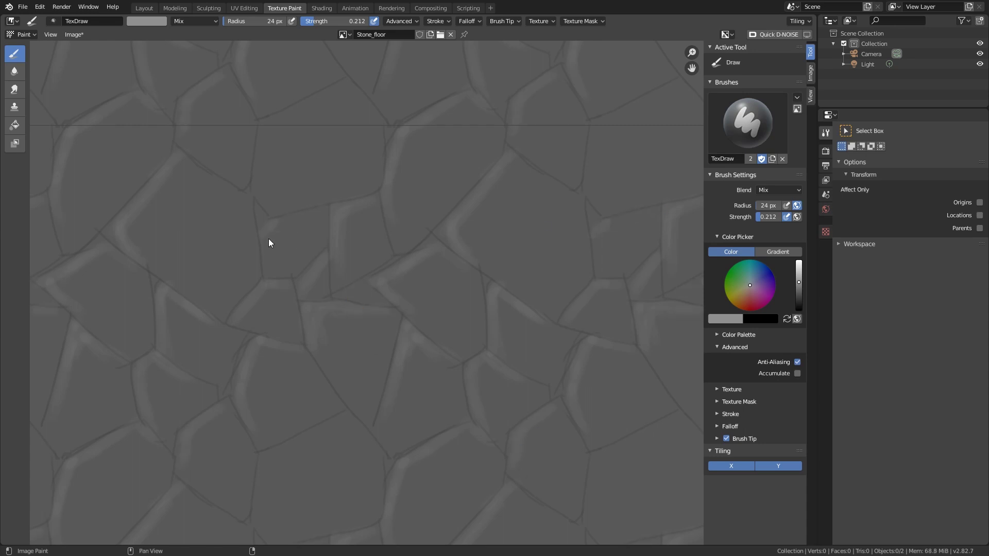
{"action": "mouse_move", "coordinate": [349, 414]}
{"action": "left_mouse_down"}
{"action": "mouse_move", "coordinate": [264, 455]}
{"action": "mouse_move", "coordinate": [255, 520]}
{"action": "left_mouse_up"}
{"action": "left_click_drag", "start_coordinate": [349, 415], "coordinate": [384, 454]}
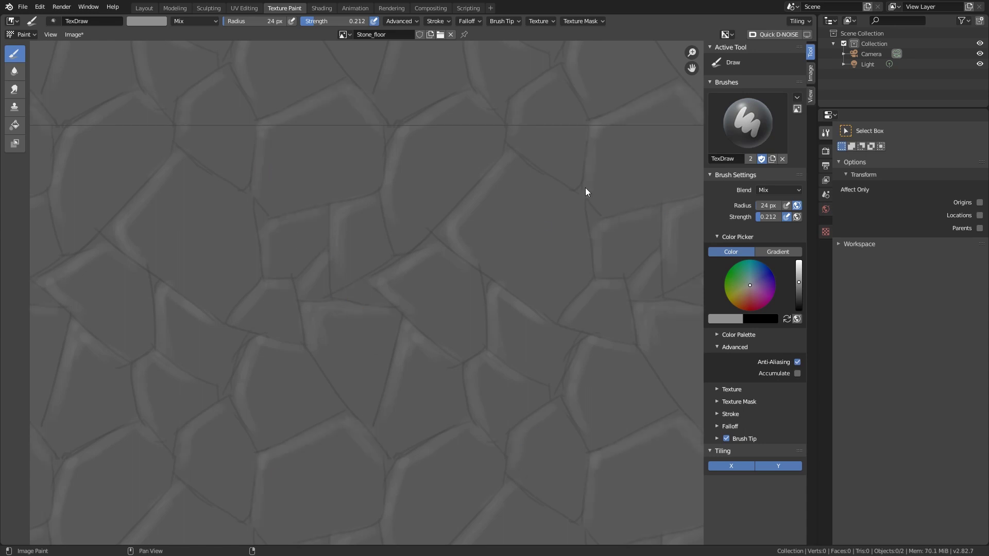
Step: Switch to a very dark grey and shade the cracks and lower-right sides of the stones with the 24 px brush at 0.212 strength
{"action": "key", "text": "s"}
{"action": "mouse_move", "coordinate": [799, 289]}
{"action": "left_mouse_down"}
{"action": "mouse_move", "coordinate": [799, 310]}
{"action": "mouse_move", "coordinate": [799, 302]}
{"action": "left_mouse_up"}
{"action": "left_click_drag", "start_coordinate": [592, 269], "coordinate": [557, 313]}
{"action": "left_click_drag", "start_coordinate": [508, 281], "coordinate": [558, 313]}
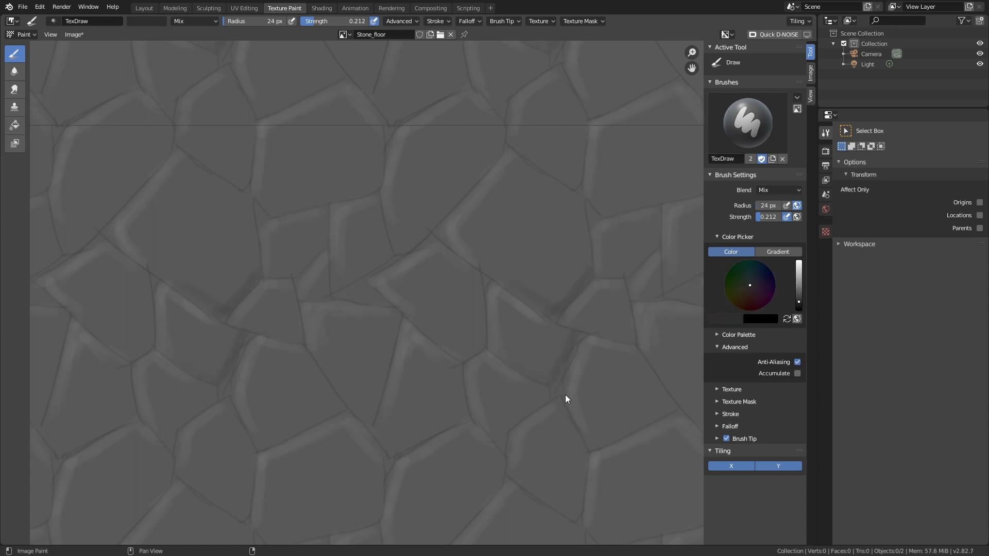
{"action": "left_click_drag", "start_coordinate": [544, 405], "coordinate": [503, 433]}
{"action": "left_click_drag", "start_coordinate": [583, 454], "coordinate": [574, 510]}
{"action": "left_click_drag", "start_coordinate": [522, 151], "coordinate": [573, 178]}
{"action": "left_click_drag", "start_coordinate": [525, 283], "coordinate": [563, 296]}
{"action": "left_click_drag", "start_coordinate": [577, 159], "coordinate": [546, 155]}
{"action": "left_click_drag", "start_coordinate": [405, 245], "coordinate": [500, 143]}
{"action": "mouse_move", "coordinate": [412, 315]}
{"action": "left_mouse_down"}
{"action": "mouse_move", "coordinate": [465, 352]}
{"action": "mouse_move", "coordinate": [480, 278]}
{"action": "left_mouse_up"}
{"action": "mouse_move", "coordinate": [412, 321]}
{"action": "left_mouse_down"}
{"action": "mouse_move", "coordinate": [473, 362]}
{"action": "mouse_move", "coordinate": [373, 416]}
{"action": "mouse_move", "coordinate": [461, 408]}
{"action": "left_mouse_up"}
{"action": "left_click_drag", "start_coordinate": [569, 366], "coordinate": [554, 393]}
{"action": "left_click_drag", "start_coordinate": [515, 433], "coordinate": [560, 396]}
{"action": "left_click_drag", "start_coordinate": [564, 399], "coordinate": [588, 429]}
{"action": "mouse_move", "coordinate": [395, 258]}
{"action": "left_mouse_down"}
{"action": "mouse_move", "coordinate": [338, 297]}
{"action": "mouse_move", "coordinate": [368, 286]}
{"action": "left_mouse_up"}
{"action": "mouse_move", "coordinate": [380, 190]}
{"action": "left_mouse_down"}
{"action": "mouse_move", "coordinate": [397, 261]}
{"action": "mouse_move", "coordinate": [381, 199]}
{"action": "left_mouse_up"}
{"action": "left_click_drag", "start_coordinate": [398, 261], "coordinate": [490, 169]}
{"action": "left_click_drag", "start_coordinate": [431, 230], "coordinate": [566, 290]}
{"action": "left_click_drag", "start_coordinate": [330, 202], "coordinate": [336, 294]}
{"action": "mouse_move", "coordinate": [309, 320]}
{"action": "left_mouse_down"}
{"action": "mouse_move", "coordinate": [317, 305]}
{"action": "mouse_move", "coordinate": [306, 323]}
{"action": "left_mouse_up"}
{"action": "mouse_move", "coordinate": [296, 302]}
{"action": "left_mouse_down"}
{"action": "mouse_move", "coordinate": [271, 335]}
{"action": "mouse_move", "coordinate": [227, 319]}
{"action": "left_mouse_up"}
{"action": "left_click_drag", "start_coordinate": [489, 318], "coordinate": [483, 273]}
{"action": "left_click_drag", "start_coordinate": [501, 153], "coordinate": [444, 220]}
{"action": "mouse_move", "coordinate": [382, 192]}
{"action": "left_mouse_down"}
{"action": "mouse_move", "coordinate": [393, 132]}
{"action": "mouse_move", "coordinate": [332, 202]}
{"action": "left_mouse_up"}
{"action": "left_click_drag", "start_coordinate": [388, 133], "coordinate": [378, 192]}
{"action": "left_click_drag", "start_coordinate": [379, 194], "coordinate": [269, 212]}
{"action": "left_click_drag", "start_coordinate": [494, 149], "coordinate": [458, 186]}
{"action": "mouse_move", "coordinate": [438, 249]}
{"action": "left_mouse_down"}
{"action": "mouse_move", "coordinate": [472, 265]}
{"action": "mouse_move", "coordinate": [428, 318]}
{"action": "left_mouse_up"}
{"action": "mouse_move", "coordinate": [456, 408]}
{"action": "left_mouse_down"}
{"action": "mouse_move", "coordinate": [396, 441]}
{"action": "mouse_move", "coordinate": [445, 433]}
{"action": "left_mouse_up"}
{"action": "left_click_drag", "start_coordinate": [307, 344], "coordinate": [362, 424]}
{"action": "left_click_drag", "start_coordinate": [403, 320], "coordinate": [379, 422]}
{"action": "mouse_move", "coordinate": [299, 303]}
{"action": "left_mouse_down"}
{"action": "mouse_move", "coordinate": [292, 268]}
{"action": "mouse_move", "coordinate": [322, 252]}
{"action": "left_mouse_up"}
{"action": "left_click_drag", "start_coordinate": [588, 197], "coordinate": [584, 282]}
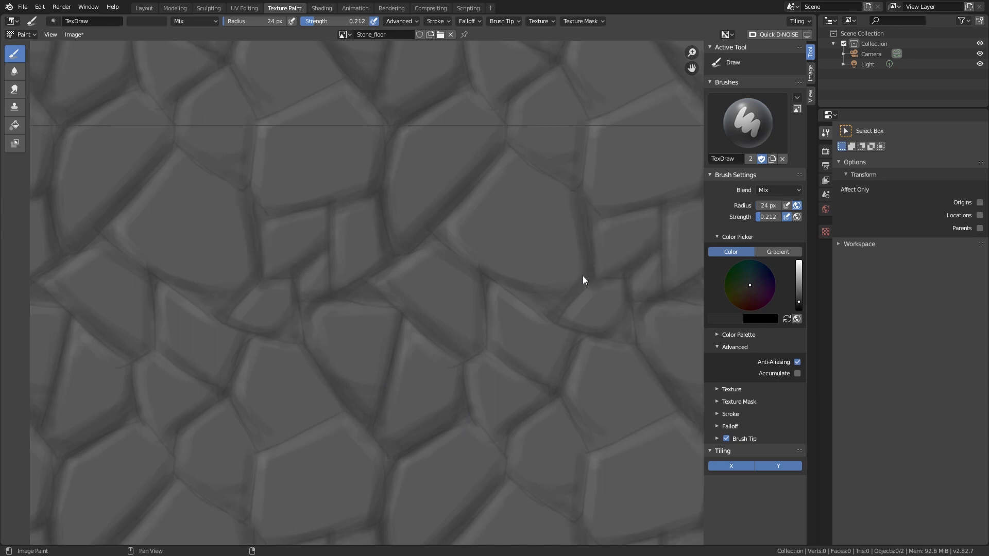
Step: Deepen the dark shadows in the gaps between the central stones and along their lower edges, undoing one misplaced stroke
{"action": "left_click_drag", "start_coordinate": [479, 354], "coordinate": [534, 388]}
{"action": "left_click_drag", "start_coordinate": [483, 348], "coordinate": [486, 278]}
{"action": "mouse_move", "coordinate": [508, 141]}
{"action": "left_mouse_down"}
{"action": "mouse_move", "coordinate": [572, 183]}
{"action": "mouse_move", "coordinate": [578, 169]}
{"action": "left_mouse_up"}
{"action": "left_click_drag", "start_coordinate": [590, 124], "coordinate": [583, 180]}
{"action": "left_click_drag", "start_coordinate": [663, 208], "coordinate": [663, 292]}
{"action": "mouse_move", "coordinate": [291, 334]}
{"action": "left_mouse_down"}
{"action": "mouse_move", "coordinate": [299, 315]}
{"action": "mouse_move", "coordinate": [338, 390]}
{"action": "left_mouse_up"}
{"action": "mouse_move", "coordinate": [467, 369]}
{"action": "left_mouse_down"}
{"action": "mouse_move", "coordinate": [501, 443]}
{"action": "mouse_move", "coordinate": [557, 402]}
{"action": "left_mouse_up"}
{"action": "left_click_drag", "start_coordinate": [512, 445], "coordinate": [560, 397]}
{"action": "key", "text": "ctrl+z"}
{"action": "left_click_drag", "start_coordinate": [451, 235], "coordinate": [489, 245]}
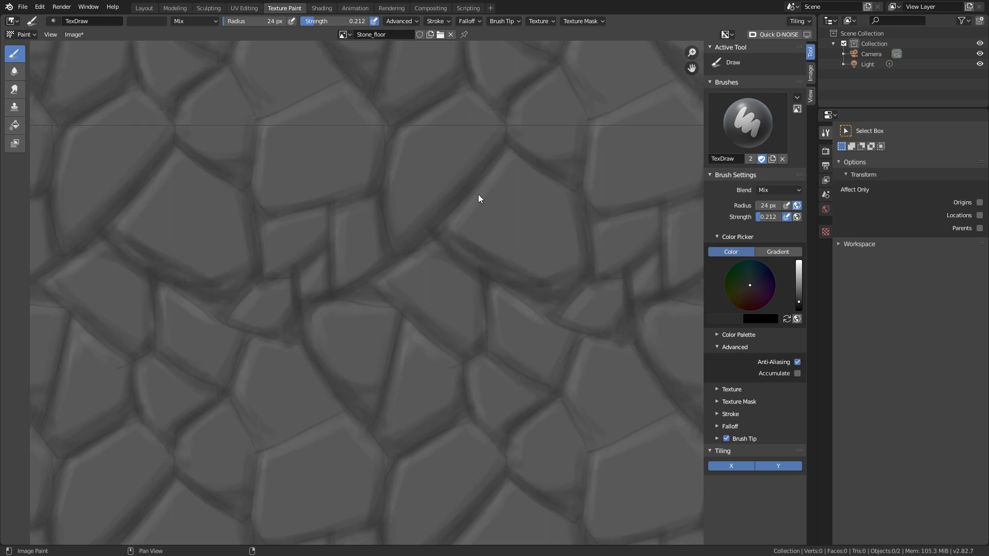
Step: Paint dark strokes across the stone faces to form chipped facets and creases with the 24 px brush
{"action": "mouse_move", "coordinate": [499, 128]}
{"action": "left_mouse_down"}
{"action": "mouse_move", "coordinate": [417, 230]}
{"action": "mouse_move", "coordinate": [356, 270]}
{"action": "left_mouse_up"}
{"action": "mouse_move", "coordinate": [323, 280]}
{"action": "left_mouse_down"}
{"action": "mouse_move", "coordinate": [311, 292]}
{"action": "mouse_move", "coordinate": [326, 261]}
{"action": "left_mouse_up"}
{"action": "left_click_drag", "start_coordinate": [266, 271], "coordinate": [324, 245]}
{"action": "left_click_drag", "start_coordinate": [287, 294], "coordinate": [282, 316]}
{"action": "left_click_drag", "start_coordinate": [379, 384], "coordinate": [353, 385]}
{"action": "mouse_move", "coordinate": [261, 432]}
{"action": "left_mouse_down"}
{"action": "mouse_move", "coordinate": [329, 385]}
{"action": "mouse_move", "coordinate": [260, 443]}
{"action": "left_mouse_up"}
{"action": "left_click_drag", "start_coordinate": [440, 250], "coordinate": [393, 271]}
{"action": "left_click_drag", "start_coordinate": [381, 129], "coordinate": [370, 190]}
{"action": "left_click_drag", "start_coordinate": [259, 193], "coordinate": [363, 185]}
{"action": "left_click_drag", "start_coordinate": [393, 226], "coordinate": [431, 204]}
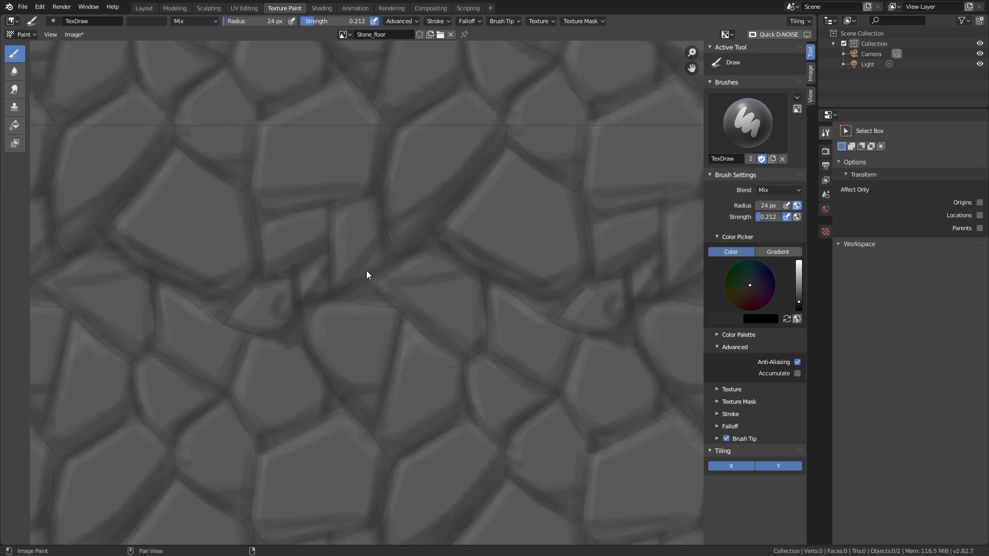
{"action": "left_click_drag", "start_coordinate": [409, 282], "coordinate": [457, 278]}
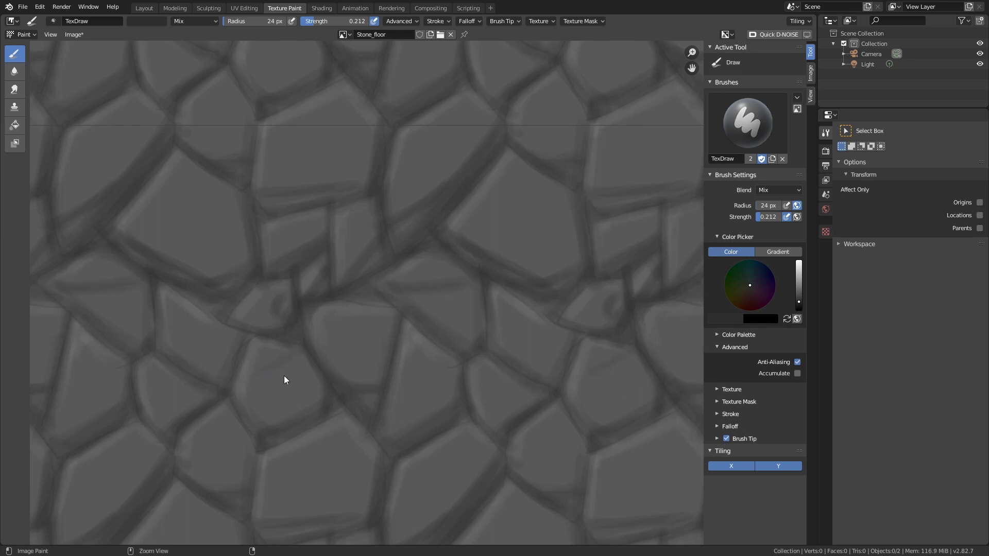
{"action": "mouse_move", "coordinate": [495, 234]}
{"action": "left_mouse_down"}
{"action": "mouse_move", "coordinate": [578, 213]}
{"action": "mouse_move", "coordinate": [569, 188]}
{"action": "mouse_move", "coordinate": [574, 202]}
{"action": "left_mouse_up"}
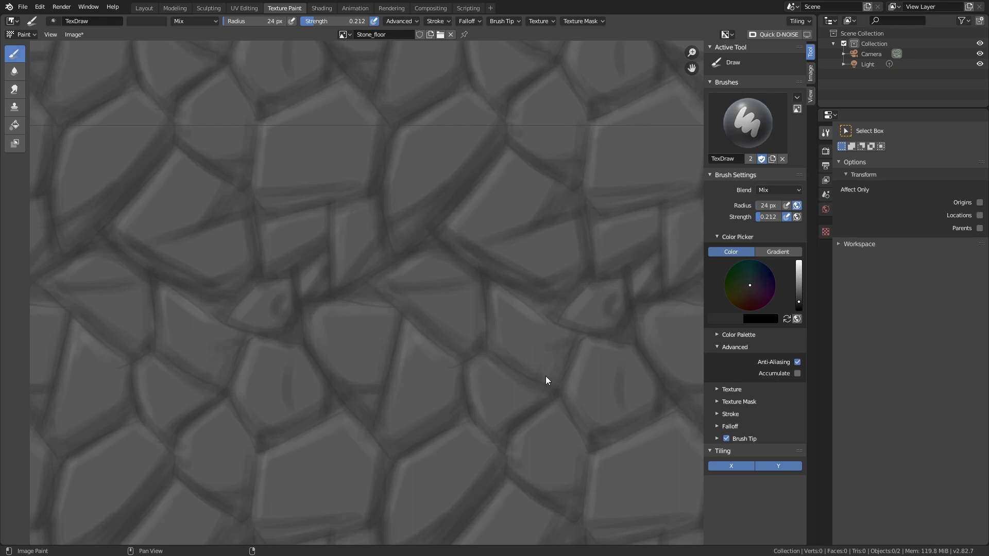
{"action": "left_click_drag", "start_coordinate": [563, 348], "coordinate": [544, 368]}
{"action": "left_click_drag", "start_coordinate": [441, 381], "coordinate": [428, 400]}
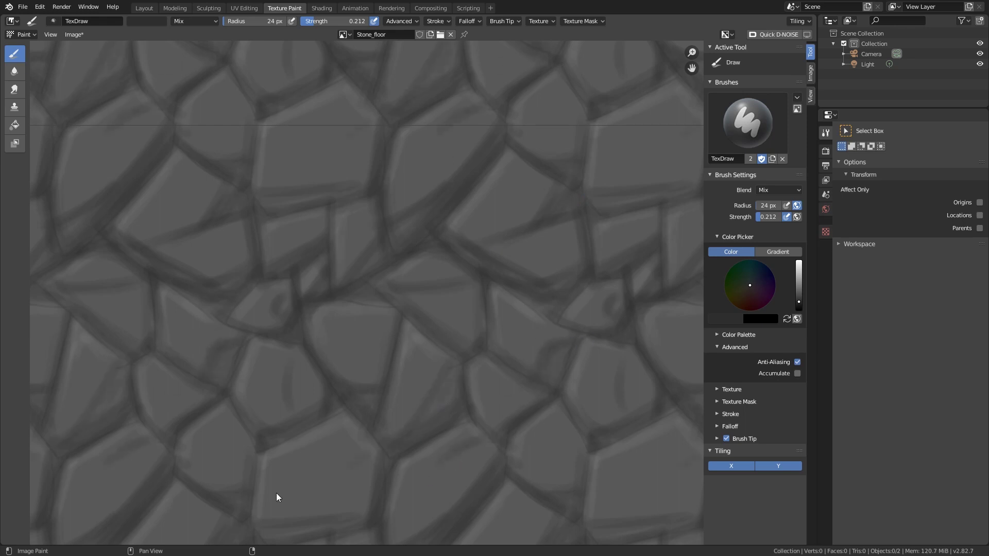
{"action": "left_click_drag", "start_coordinate": [372, 454], "coordinate": [323, 477]}
Step: Switch to a brighter light grey and highlight the facets of two central stones, undoing the last stroke
{"action": "left_click", "coordinate": [799, 272]}
{"action": "left_click_drag", "start_coordinate": [418, 340], "coordinate": [397, 392]}
{"action": "left_click_drag", "start_coordinate": [495, 292], "coordinate": [506, 340]}
{"action": "left_click_drag", "start_coordinate": [515, 158], "coordinate": [445, 233]}
{"action": "key", "text": "ctrl+z"}
Step: Set the brush radius to 15 px and paint brighter highlights along the stone edges and inner facets across the tile
{"action": "left_click", "coordinate": [770, 205]}
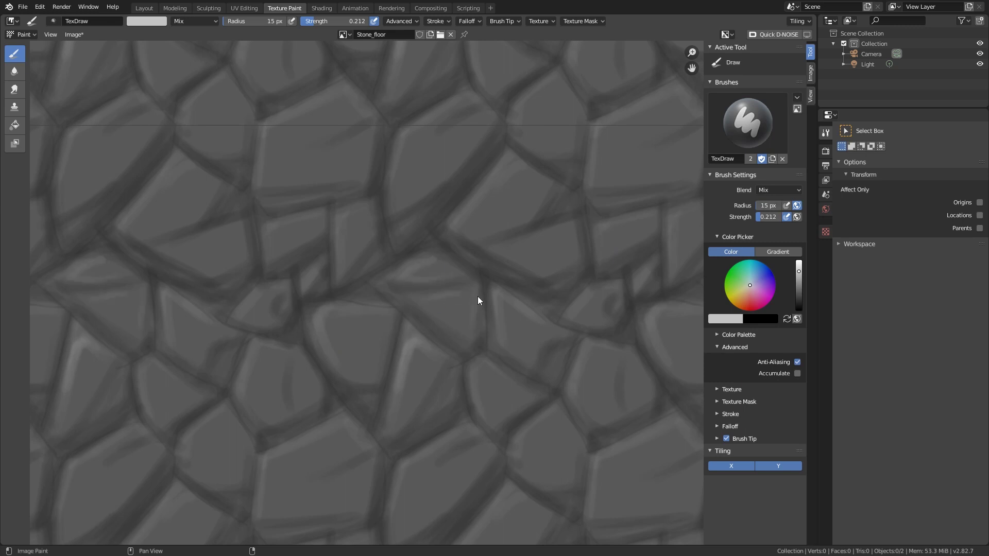
{"action": "left_click_drag", "start_coordinate": [495, 430], "coordinate": [504, 448]}
{"action": "left_click_drag", "start_coordinate": [465, 346], "coordinate": [463, 362]}
{"action": "left_click_drag", "start_coordinate": [478, 306], "coordinate": [476, 322]}
{"action": "left_click_drag", "start_coordinate": [356, 212], "coordinate": [338, 244]}
{"action": "left_click_drag", "start_coordinate": [270, 226], "coordinate": [318, 221]}
{"action": "left_click_drag", "start_coordinate": [361, 178], "coordinate": [263, 180]}
{"action": "left_click_drag", "start_coordinate": [330, 306], "coordinate": [316, 333]}
{"action": "left_click_drag", "start_coordinate": [360, 432], "coordinate": [342, 464]}
{"action": "left_click_drag", "start_coordinate": [279, 324], "coordinate": [294, 305]}
{"action": "left_click_drag", "start_coordinate": [543, 398], "coordinate": [487, 356]}
{"action": "mouse_move", "coordinate": [407, 315]}
{"action": "left_mouse_down"}
{"action": "mouse_move", "coordinate": [455, 366]}
{"action": "mouse_move", "coordinate": [422, 398]}
{"action": "mouse_move", "coordinate": [455, 406]}
{"action": "left_mouse_up"}
{"action": "left_click_drag", "start_coordinate": [475, 436], "coordinate": [455, 448]}
{"action": "left_click_drag", "start_coordinate": [308, 309], "coordinate": [254, 312]}
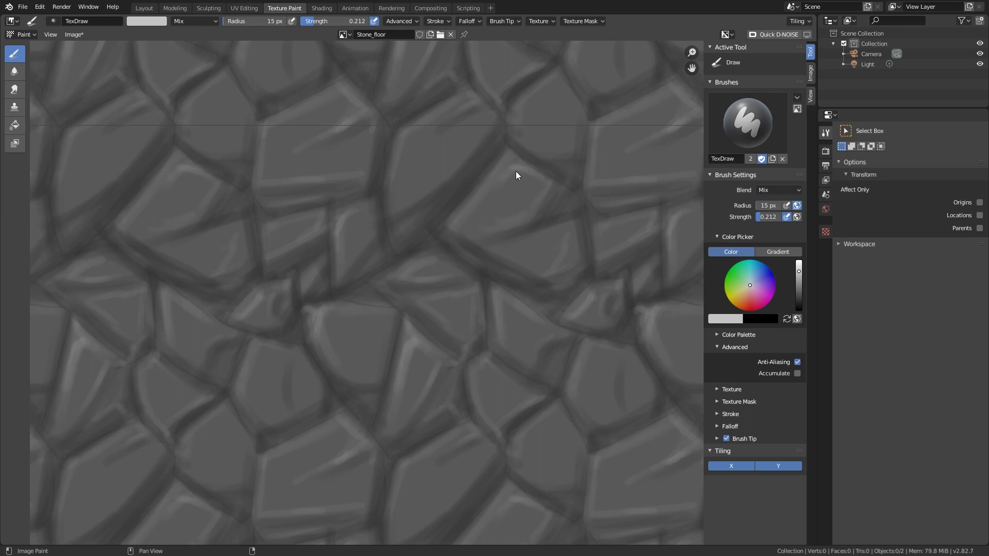
{"action": "left_click_drag", "start_coordinate": [565, 424], "coordinate": [537, 424]}
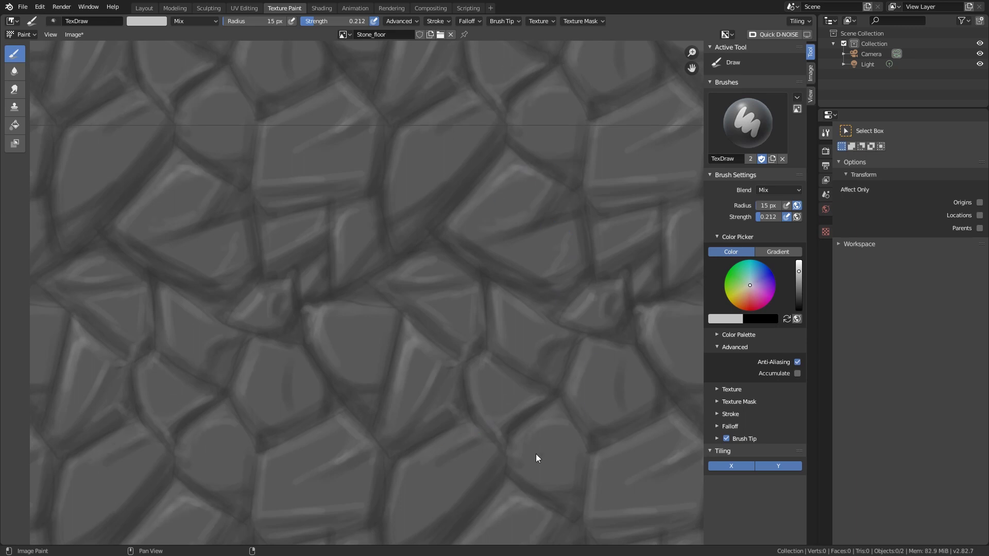
{"action": "left_click", "coordinate": [507, 444]}
{"action": "left_click_drag", "start_coordinate": [322, 392], "coordinate": [307, 407]}
{"action": "left_click", "coordinate": [263, 410]}
{"action": "left_click_drag", "start_coordinate": [597, 345], "coordinate": [562, 400]}
{"action": "left_click", "coordinate": [588, 268]}
{"action": "mouse_move", "coordinate": [553, 187]}
{"action": "left_mouse_down"}
{"action": "mouse_move", "coordinate": [577, 200]}
{"action": "mouse_move", "coordinate": [593, 187]}
{"action": "left_mouse_up"}
{"action": "left_click_drag", "start_coordinate": [390, 232], "coordinate": [399, 254]}
{"action": "left_click_drag", "start_coordinate": [394, 216], "coordinate": [410, 209]}
{"action": "left_click_drag", "start_coordinate": [432, 195], "coordinate": [453, 168]}
{"action": "left_click_drag", "start_coordinate": [391, 183], "coordinate": [390, 204]}
{"action": "left_click_drag", "start_coordinate": [344, 276], "coordinate": [361, 251]}
{"action": "left_click_drag", "start_coordinate": [319, 268], "coordinate": [307, 283]}
{"action": "left_click_drag", "start_coordinate": [273, 301], "coordinate": [271, 324]}
{"action": "scroll", "coordinate": [611, 427], "scroll_direction": "up", "scroll_amount": 3}
{"action": "left_click", "coordinate": [40, 7]}
{"action": "left_click", "coordinate": [343, 34]}
{"action": "left_click", "coordinate": [40, 7]}
{"action": "left_click", "coordinate": [57, 155]}
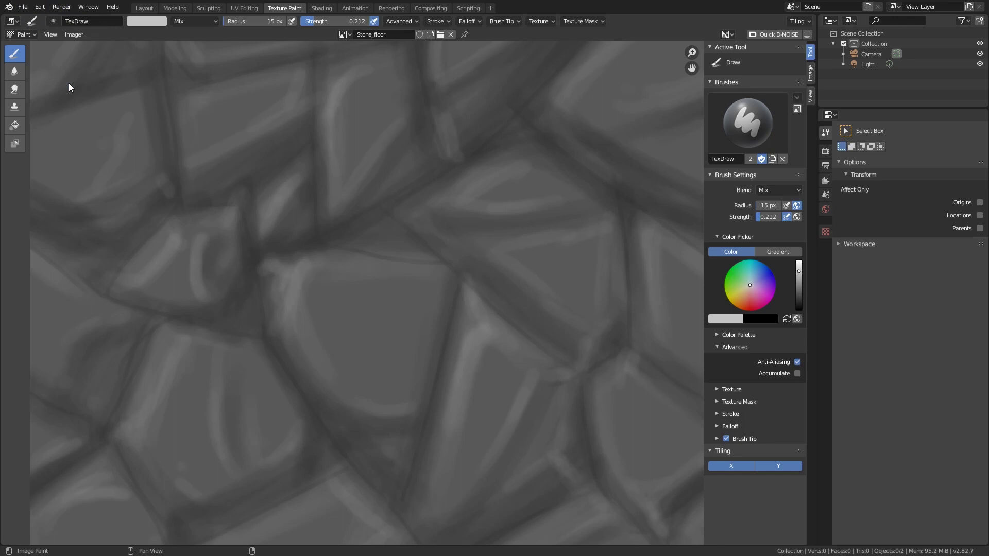
{"action": "left_click", "coordinate": [78, 37]}
{"action": "left_click", "coordinate": [89, 117]}
Step: Tint the stone faces with subtle dark green and purple strokes, enlarging the brush radius to 34 px
{"action": "left_click", "coordinate": [745, 283]}
{"action": "left_click_drag", "start_coordinate": [799, 272], "coordinate": [798, 298]}
{"action": "left_click_drag", "start_coordinate": [764, 205], "coordinate": [768, 206]}
{"action": "left_click_drag", "start_coordinate": [385, 301], "coordinate": [382, 350]}
{"action": "left_click", "coordinate": [743, 279]}
{"action": "left_click_drag", "start_coordinate": [567, 273], "coordinate": [568, 291]}
{"action": "scroll", "coordinate": [416, 299], "scroll_direction": "down", "scroll_amount": 2}
{"action": "scroll", "coordinate": [420, 313], "scroll_direction": "up", "scroll_amount": 1}
{"action": "key", "text": "f"}
{"action": "left_click", "coordinate": [405, 311]}
Step: Pick a dark colour and darken the wide gaps around the central stone with the 34 px brush
{"action": "key", "text": "s"}
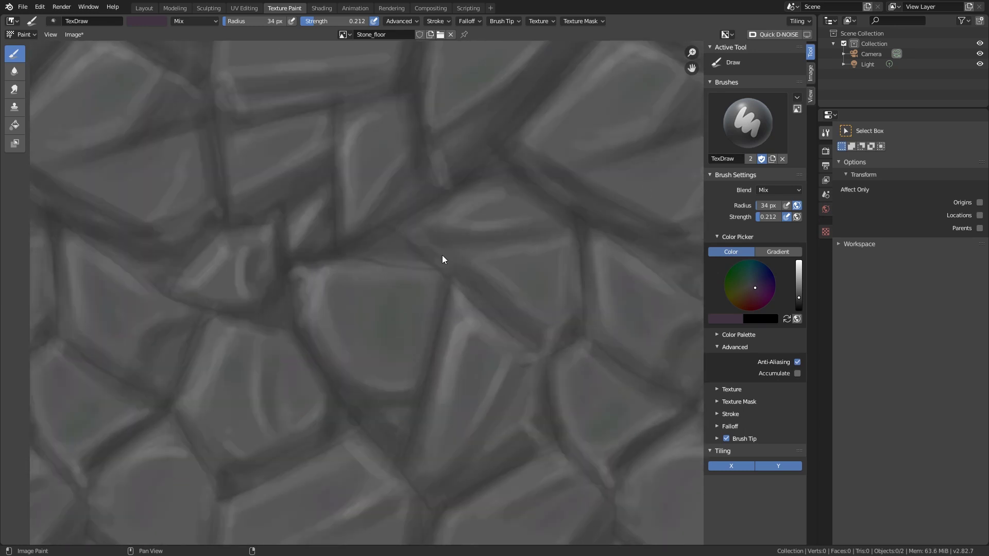
{"action": "left_click", "coordinate": [725, 319]}
{"action": "left_click_drag", "start_coordinate": [737, 284], "coordinate": [784, 286]}
{"action": "left_click_drag", "start_coordinate": [797, 182], "coordinate": [807, 202]}
{"action": "key", "text": "s"}
{"action": "key", "text": "s"}
{"action": "key", "text": "s"}
{"action": "mouse_move", "coordinate": [362, 248]}
{"action": "left_mouse_down"}
{"action": "mouse_move", "coordinate": [575, 67]}
{"action": "mouse_move", "coordinate": [378, 433]}
{"action": "mouse_move", "coordinate": [447, 279]}
{"action": "left_mouse_up"}
{"action": "left_click_drag", "start_coordinate": [330, 159], "coordinate": [232, 203]}
{"action": "mouse_move", "coordinate": [469, 307]}
{"action": "left_mouse_down"}
{"action": "mouse_move", "coordinate": [601, 199]}
{"action": "mouse_move", "coordinate": [495, 441]}
{"action": "mouse_move", "coordinate": [446, 409]}
{"action": "left_mouse_up"}
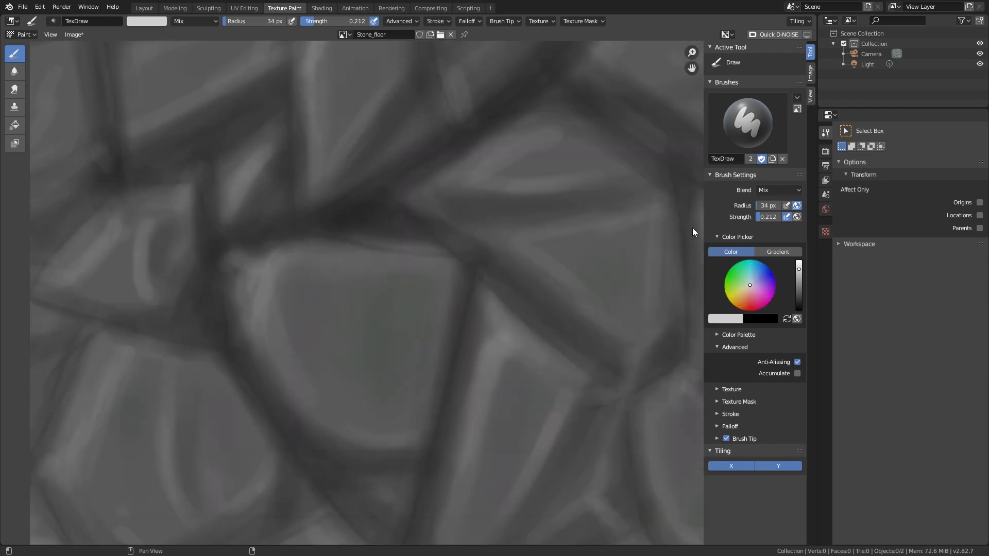
Step: Paint thin light highlights along the edges of the central stone and its neighbours with a 5 px brush
{"action": "left_click_drag", "start_coordinate": [769, 205], "coordinate": [767, 205]}
{"action": "mouse_move", "coordinate": [244, 262]}
{"action": "left_mouse_down"}
{"action": "mouse_move", "coordinate": [411, 444]}
{"action": "mouse_move", "coordinate": [454, 266]}
{"action": "left_mouse_up"}
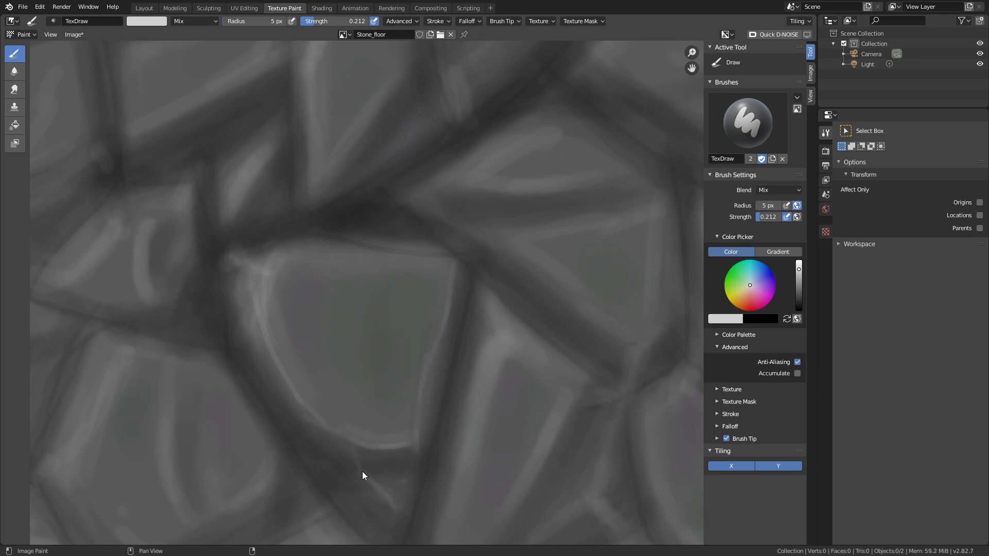
{"action": "left_click_drag", "start_coordinate": [473, 427], "coordinate": [509, 335]}
{"action": "left_click_drag", "start_coordinate": [466, 178], "coordinate": [556, 122]}
{"action": "left_click_drag", "start_coordinate": [459, 181], "coordinate": [616, 174]}
{"action": "left_click_drag", "start_coordinate": [549, 99], "coordinate": [668, 189]}
{"action": "scroll", "coordinate": [427, 367], "scroll_direction": "up", "scroll_amount": 1}
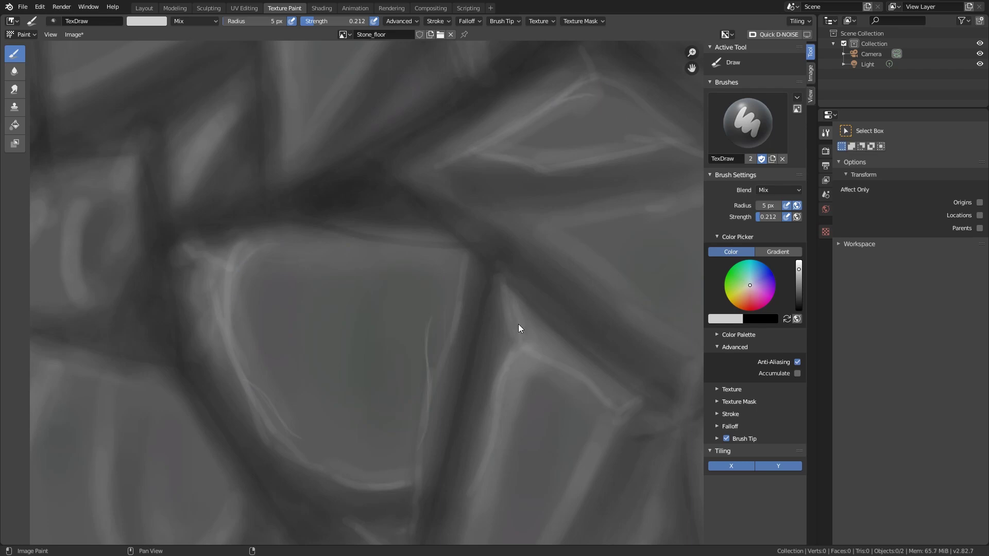
Step: Set the brush radius to 8 px and trace light edge highlights around the large faceted stone and the surrounding stones
{"action": "scroll", "coordinate": [407, 277], "scroll_direction": "down", "scroll_amount": 4}
{"action": "scroll", "coordinate": [361, 119], "scroll_direction": "up", "scroll_amount": 4}
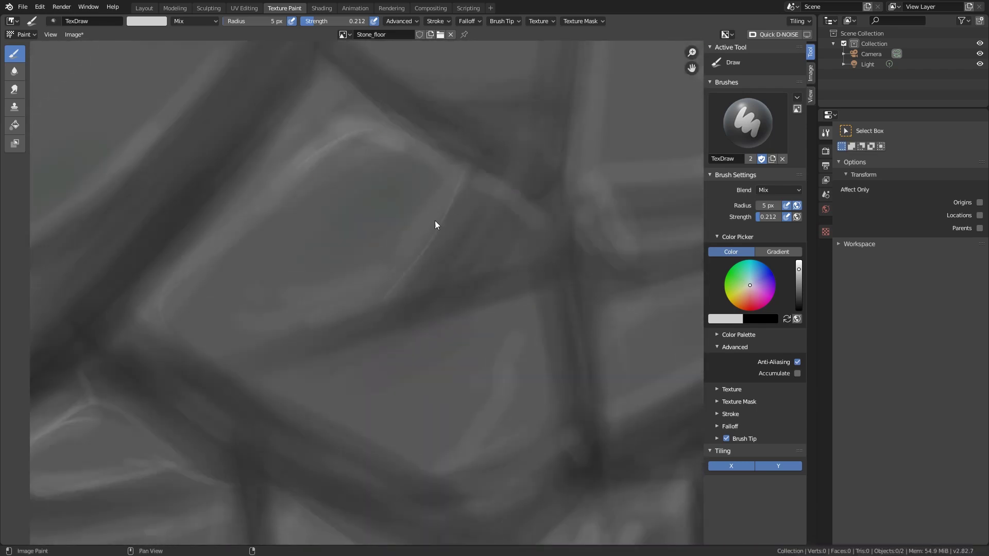
{"action": "left_click", "coordinate": [767, 206]}
{"action": "type", "text": "8"}
{"action": "key", "text": "Return"}
{"action": "left_click_drag", "start_coordinate": [462, 173], "coordinate": [384, 301]}
{"action": "left_click_drag", "start_coordinate": [506, 395], "coordinate": [553, 330]}
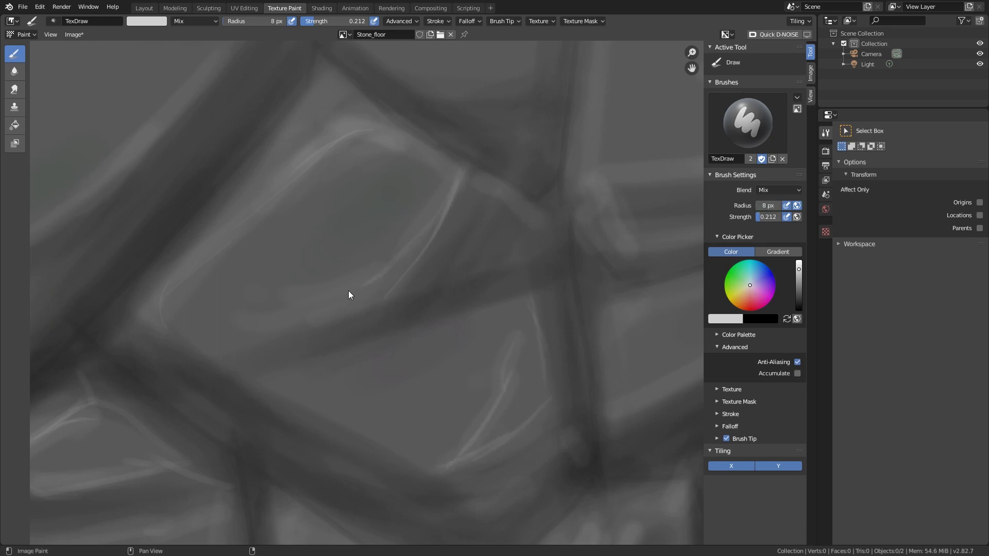
{"action": "left_click_drag", "start_coordinate": [382, 299], "coordinate": [228, 345]}
{"action": "left_click_drag", "start_coordinate": [282, 198], "coordinate": [461, 174]}
{"action": "left_click_drag", "start_coordinate": [226, 55], "coordinate": [90, 189]}
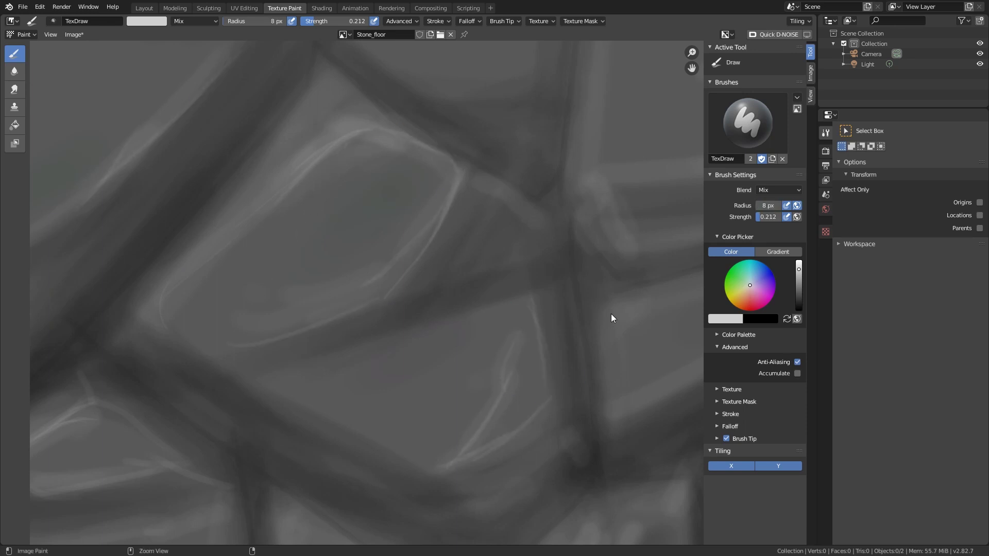
{"action": "scroll", "coordinate": [432, 359], "scroll_direction": "down", "scroll_amount": 5}
{"action": "scroll", "coordinate": [315, 166], "scroll_direction": "up", "scroll_amount": 5}
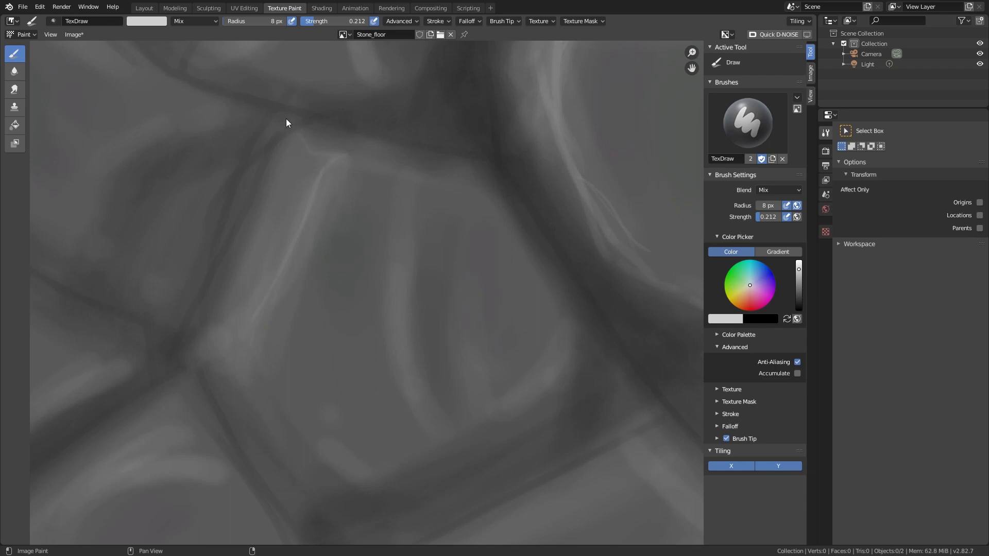
{"action": "scroll", "coordinate": [431, 323], "scroll_direction": "down", "scroll_amount": 5}
{"action": "scroll", "coordinate": [435, 294], "scroll_direction": "up", "scroll_amount": 5}
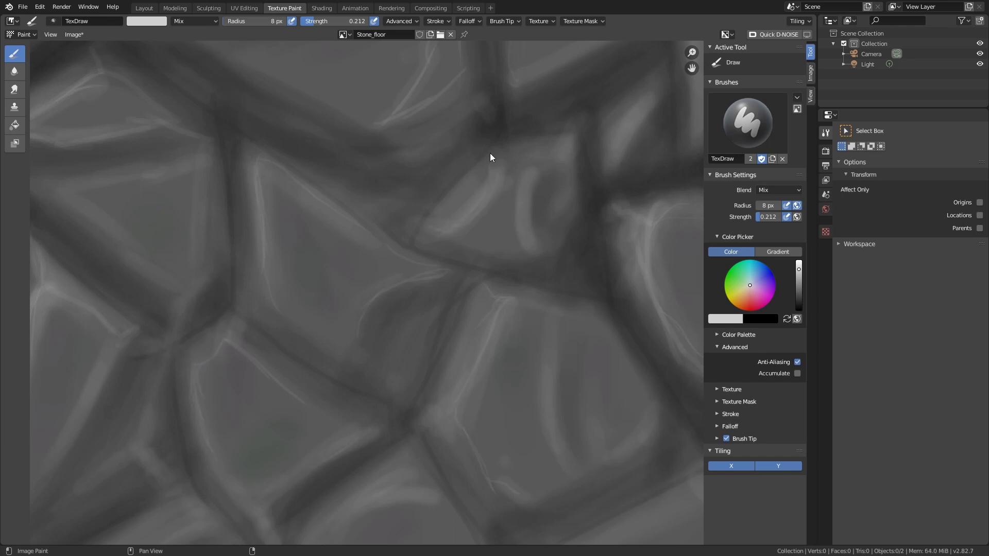
Step: Switch to a very dark grey with an 85 px brush and shade the stone's chipped recess and the wide gap above it
{"action": "left_click", "coordinate": [799, 303]}
{"action": "left_click_drag", "start_coordinate": [774, 207], "coordinate": [778, 207]}
{"action": "left_click_drag", "start_coordinate": [432, 302], "coordinate": [372, 348]}
{"action": "left_click_drag", "start_coordinate": [277, 129], "coordinate": [469, 124]}
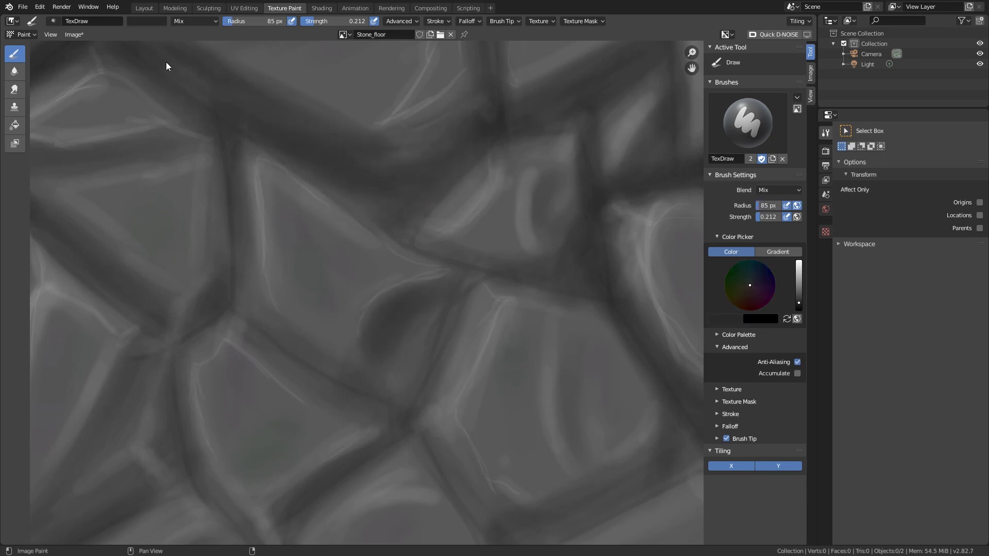
Step: Shade the wide dark gaps around the chipped stone with broad 85 px strokes
{"action": "mouse_move", "coordinate": [311, 135]}
{"action": "left_mouse_down"}
{"action": "mouse_move", "coordinate": [409, 330]}
{"action": "mouse_move", "coordinate": [231, 177]}
{"action": "mouse_move", "coordinate": [64, 248]}
{"action": "mouse_move", "coordinate": [412, 419]}
{"action": "mouse_move", "coordinate": [470, 305]}
{"action": "left_mouse_up"}
{"action": "scroll", "coordinate": [475, 334], "scroll_direction": "down", "scroll_amount": 8}
{"action": "scroll", "coordinate": [492, 351], "scroll_direction": "up", "scroll_amount": 8}
{"action": "left_click_drag", "start_coordinate": [433, 446], "coordinate": [589, 352]}
Step: Set the brush to a 22 px radius and 0.673 strength, sample a dark grey, and darken the gaps around the rounded stone
{"action": "mouse_move", "coordinate": [762, 217]}
{"action": "left_mouse_down"}
{"action": "mouse_move", "coordinate": [774, 217]}
{"action": "mouse_move", "coordinate": [764, 206]}
{"action": "mouse_move", "coordinate": [773, 205]}
{"action": "left_mouse_up"}
{"action": "key", "text": "s"}
{"action": "mouse_move", "coordinate": [358, 173]}
{"action": "left_mouse_down"}
{"action": "mouse_move", "coordinate": [202, 397]}
{"action": "mouse_move", "coordinate": [183, 239]}
{"action": "mouse_move", "coordinate": [152, 221]}
{"action": "left_mouse_up"}
{"action": "mouse_move", "coordinate": [115, 407]}
{"action": "left_mouse_down", "text": "ctrl"}
{"action": "mouse_move", "coordinate": [81, 317]}
{"action": "mouse_move", "coordinate": [117, 407]}
{"action": "left_mouse_up", "text": "ctrl"}
{"action": "scroll", "coordinate": [145, 351], "scroll_direction": "down", "scroll_amount": 1}
{"action": "middle_click_drag", "start_coordinate": [157, 460], "coordinate": [276, 210]}
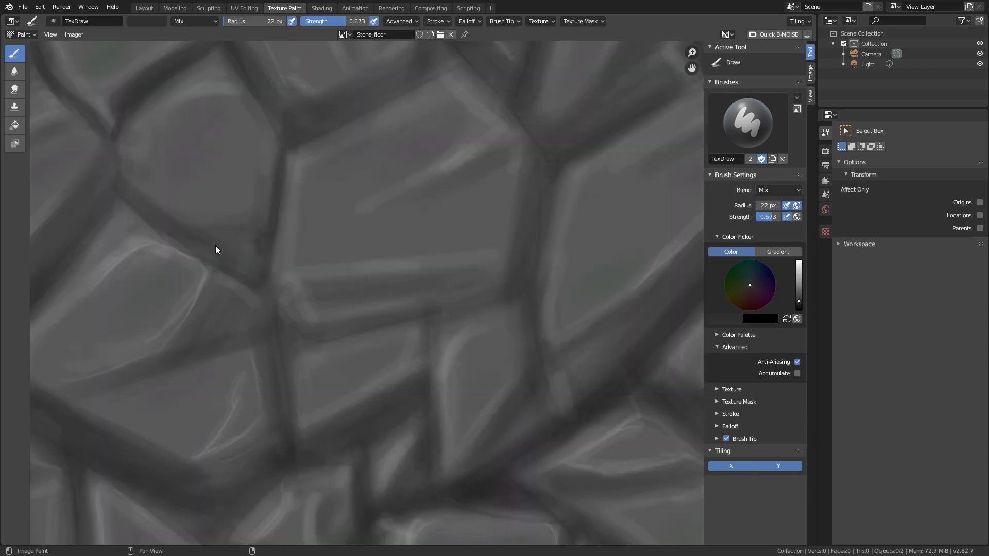
{"action": "mouse_move", "coordinate": [145, 222]}
{"action": "left_mouse_down"}
{"action": "mouse_move", "coordinate": [247, 272]}
{"action": "mouse_move", "coordinate": [118, 213]}
{"action": "left_mouse_up"}
{"action": "middle_click_drag", "start_coordinate": [381, 384], "coordinate": [349, 279]}
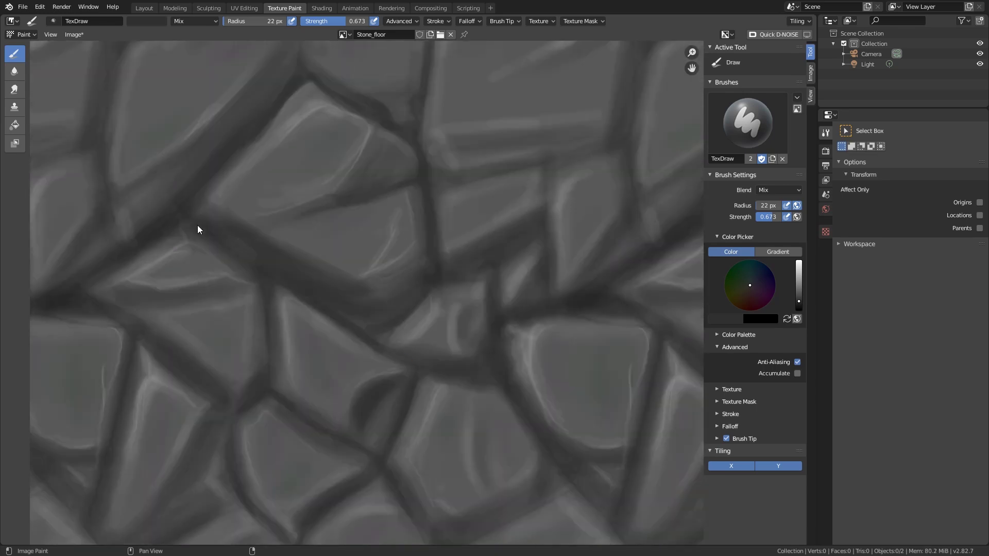
Step: Define the narrow dark joints around the lower central stones with the 22 px brush
{"action": "scroll", "coordinate": [380, 254], "scroll_direction": "down", "scroll_amount": 5}
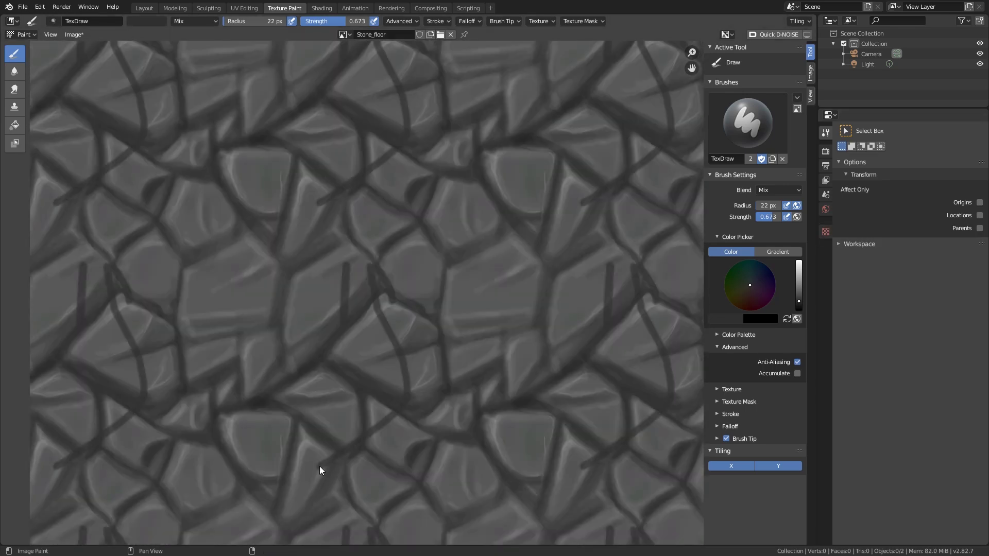
{"action": "scroll", "coordinate": [339, 364], "scroll_direction": "up", "scroll_amount": 7}
{"action": "scroll", "coordinate": [345, 430], "scroll_direction": "down", "scroll_amount": 5}
{"action": "scroll", "coordinate": [60, 349], "scroll_direction": "up", "scroll_amount": 5}
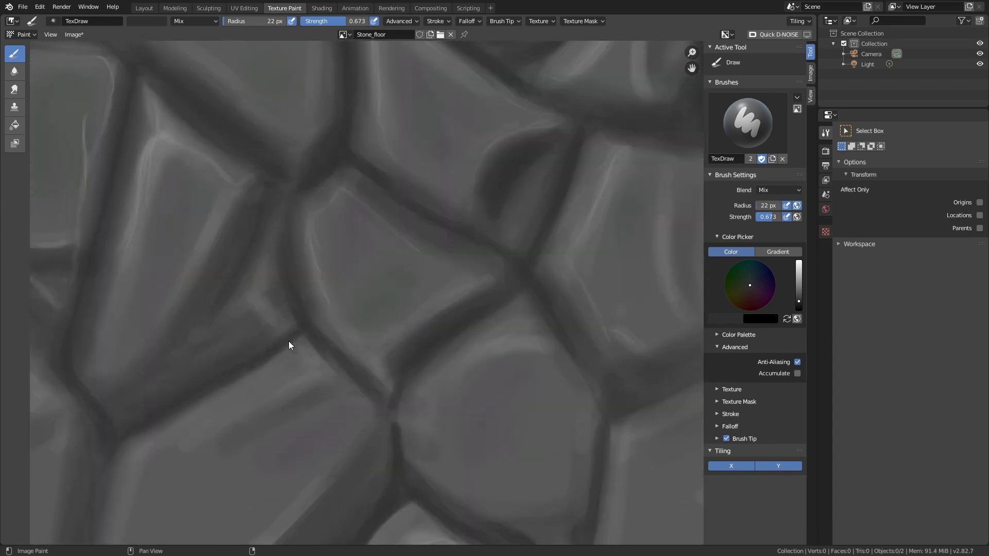
{"action": "mouse_move", "coordinate": [398, 396]}
{"action": "left_mouse_down"}
{"action": "mouse_move", "coordinate": [524, 262]}
{"action": "mouse_move", "coordinate": [396, 451]}
{"action": "mouse_move", "coordinate": [268, 309]}
{"action": "left_mouse_up"}
{"action": "left_click_drag", "start_coordinate": [45, 355], "coordinate": [31, 334]}
Step: Set the brush radius to 51 px and deepen the dark shading at the joints between the central stones
{"action": "mouse_move", "coordinate": [412, 248]}
{"action": "middle_mouse_down", "text": "ctrl"}
{"action": "mouse_move", "coordinate": [412, 320]}
{"action": "mouse_move", "coordinate": [386, 259]}
{"action": "middle_mouse_up", "text": "ctrl"}
{"action": "key", "text": "f"}
{"action": "left_click", "coordinate": [401, 258]}
{"action": "left_click_drag", "start_coordinate": [260, 222], "coordinate": [289, 178]}
{"action": "left_click_drag", "start_coordinate": [206, 77], "coordinate": [89, 146]}
{"action": "left_click_drag", "start_coordinate": [67, 348], "coordinate": [145, 313]}
{"action": "mouse_move", "coordinate": [276, 374]}
{"action": "left_mouse_down"}
{"action": "mouse_move", "coordinate": [415, 329]}
{"action": "mouse_move", "coordinate": [288, 369]}
{"action": "left_mouse_up"}
{"action": "left_click_drag", "start_coordinate": [411, 264], "coordinate": [446, 302]}
{"action": "scroll", "coordinate": [500, 340], "scroll_direction": "down", "scroll_amount": 4}
{"action": "scroll", "coordinate": [425, 191], "scroll_direction": "up", "scroll_amount": 4}
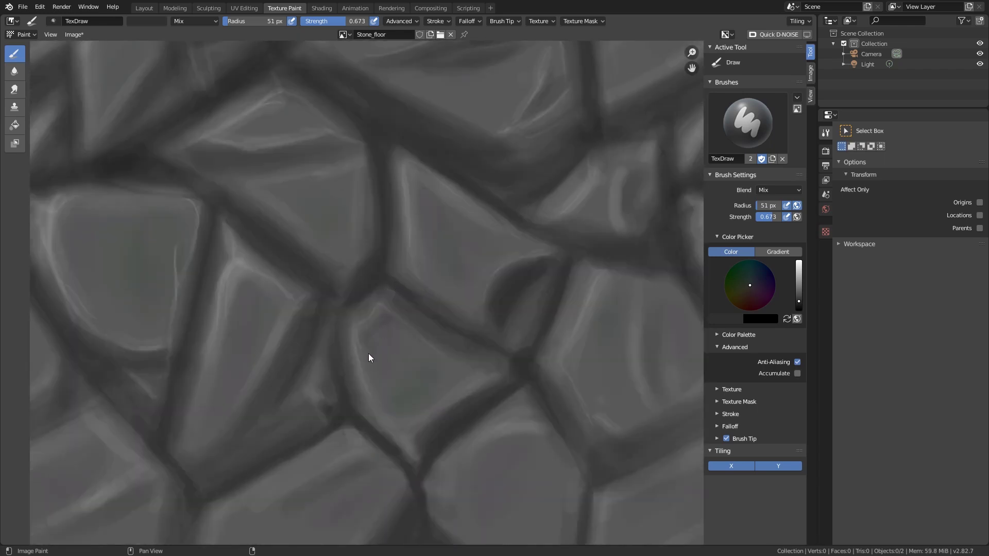
Step: Darken the wide gap beneath the large shield-shaped stone with the 51 px brush
{"action": "scroll", "coordinate": [98, 365], "scroll_direction": "down", "scroll_amount": 4}
{"action": "scroll", "coordinate": [197, 292], "scroll_direction": "up", "scroll_amount": 4}
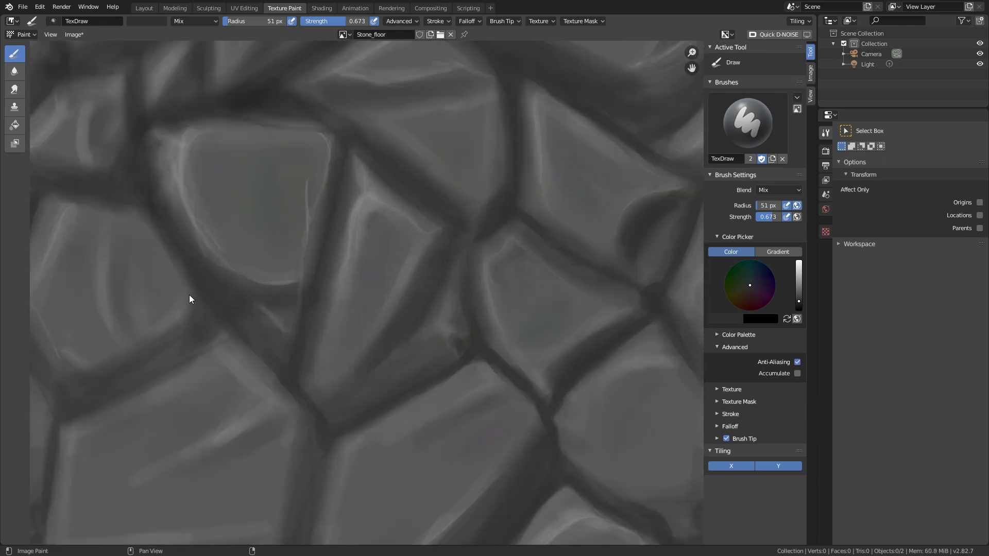
{"action": "mouse_move", "coordinate": [82, 412]}
{"action": "left_mouse_down"}
{"action": "mouse_move", "coordinate": [246, 326]}
{"action": "mouse_move", "coordinate": [72, 438]}
{"action": "mouse_move", "coordinate": [326, 425]}
{"action": "mouse_move", "coordinate": [384, 391]}
{"action": "left_mouse_up"}
{"action": "scroll", "coordinate": [412, 425], "scroll_direction": "down", "scroll_amount": 7}
{"action": "scroll", "coordinate": [426, 329], "scroll_direction": "up", "scroll_amount": 6}
{"action": "scroll", "coordinate": [433, 319], "scroll_direction": "down", "scroll_amount": 6}
{"action": "scroll", "coordinate": [458, 265], "scroll_direction": "up", "scroll_amount": 8}
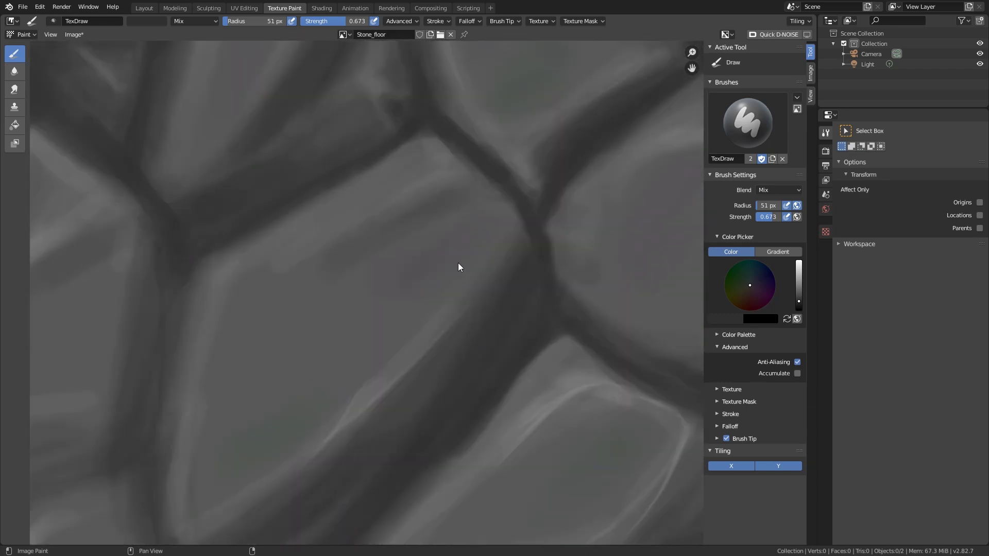
Step: Set the brush radius to 8 px, paint a short dark crack, and trace light grey highlights along the neighbouring stone edges
{"action": "left_click_drag", "start_coordinate": [774, 203], "coordinate": [771, 201]}
{"action": "left_click_drag", "start_coordinate": [453, 209], "coordinate": [509, 197]}
{"action": "mouse_move", "coordinate": [799, 301]}
{"action": "left_mouse_down"}
{"action": "mouse_move", "coordinate": [800, 267]}
{"action": "mouse_move", "coordinate": [799, 275]}
{"action": "left_mouse_up"}
{"action": "left_click_drag", "start_coordinate": [380, 211], "coordinate": [456, 172]}
{"action": "left_click_drag", "start_coordinate": [334, 195], "coordinate": [443, 160]}
{"action": "left_click_drag", "start_coordinate": [444, 170], "coordinate": [477, 180]}
{"action": "left_click_drag", "start_coordinate": [516, 214], "coordinate": [509, 230]}
{"action": "scroll", "coordinate": [515, 239], "scroll_direction": "down", "scroll_amount": 5}
{"action": "scroll", "coordinate": [391, 293], "scroll_direction": "up", "scroll_amount": 5}
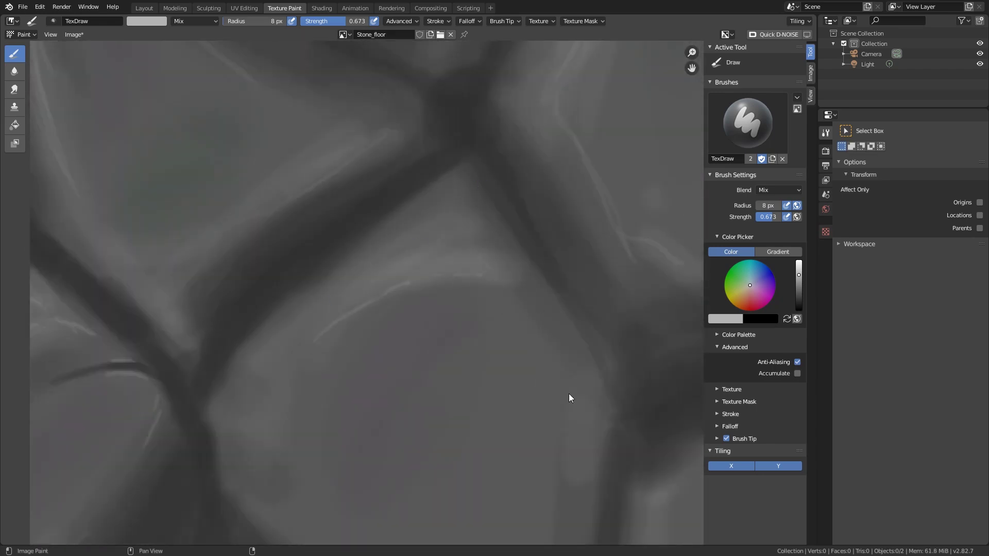
Step: Add more thin light highlights with the 8 px brush along the edges of the stones around the short crack
{"action": "left_click_drag", "start_coordinate": [220, 417], "coordinate": [252, 427]}
{"action": "mouse_move", "coordinate": [189, 347]}
{"action": "left_mouse_down"}
{"action": "mouse_move", "coordinate": [179, 328]}
{"action": "mouse_move", "coordinate": [192, 283]}
{"action": "left_mouse_up"}
{"action": "left_click_drag", "start_coordinate": [200, 261], "coordinate": [164, 271]}
{"action": "left_click_drag", "start_coordinate": [123, 286], "coordinate": [116, 276]}
{"action": "left_click_drag", "start_coordinate": [176, 257], "coordinate": [222, 229]}
{"action": "left_click_drag", "start_coordinate": [328, 153], "coordinate": [359, 139]}
{"action": "left_click_drag", "start_coordinate": [177, 227], "coordinate": [135, 233]}
{"action": "scroll", "coordinate": [384, 390], "scroll_direction": "down", "scroll_amount": 6}
{"action": "scroll", "coordinate": [324, 277], "scroll_direction": "up", "scroll_amount": 4}
{"action": "scroll", "coordinate": [325, 276], "scroll_direction": "down", "scroll_amount": 8}
{"action": "left_click_drag", "start_coordinate": [381, 103], "coordinate": [271, 188]}
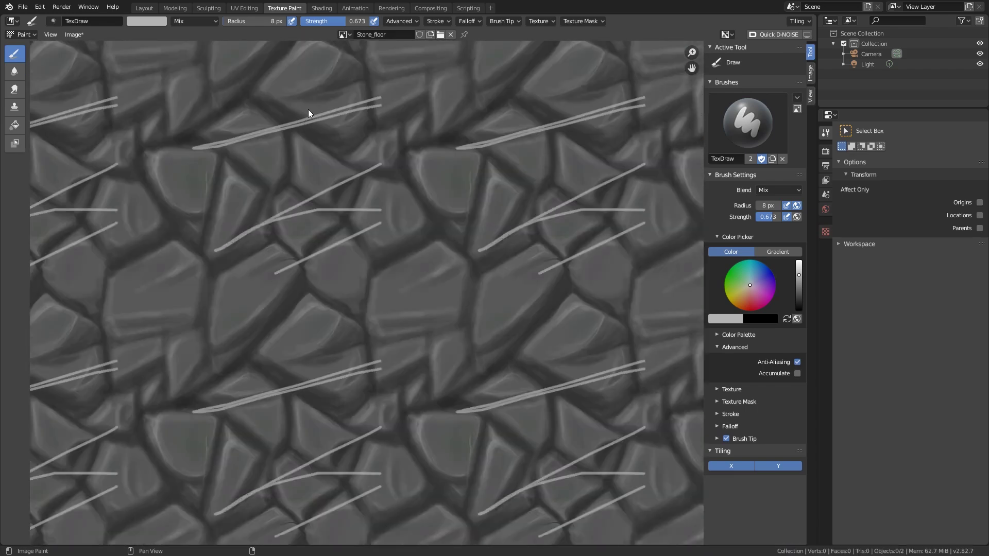
{"action": "key", "text": "ctrl+z"}
{"action": "scroll", "coordinate": [271, 188], "scroll_direction": "down", "scroll_amount": 1}
{"action": "left_click_drag", "start_coordinate": [214, 312], "coordinate": [225, 308]}
{"action": "key", "text": "ctrl+z"}
Step: Trace thin light highlights along the edges and facets of the narrow upright stone and the blocky stone above it
{"action": "scroll", "coordinate": [408, 290], "scroll_direction": "up", "scroll_amount": 6}
{"action": "scroll", "coordinate": [457, 260], "scroll_direction": "down", "scroll_amount": 1}
{"action": "mouse_move", "coordinate": [335, 273]}
{"action": "middle_mouse_down"}
{"action": "mouse_move", "coordinate": [613, 249]}
{"action": "mouse_move", "coordinate": [629, 260]}
{"action": "middle_mouse_up"}
{"action": "left_click_drag", "start_coordinate": [316, 225], "coordinate": [289, 254]}
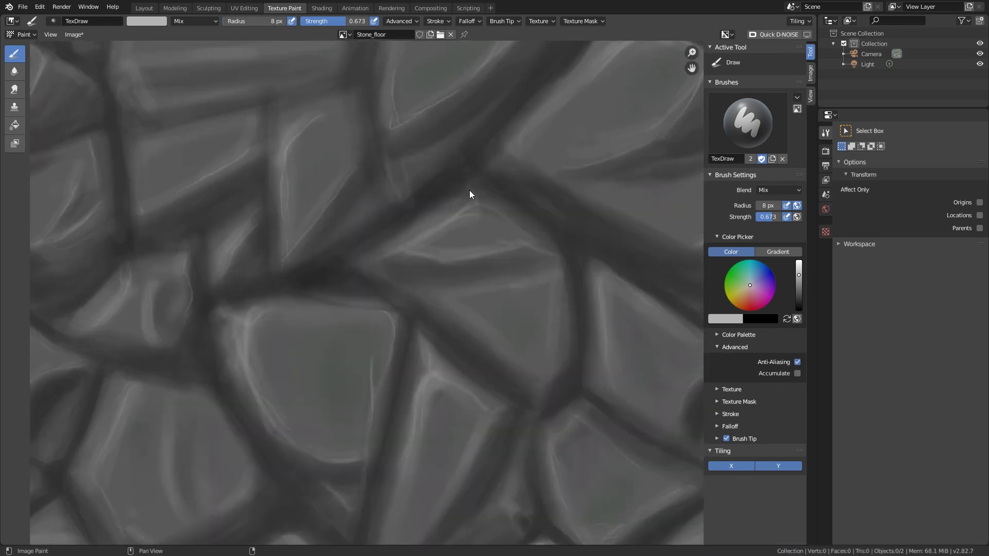
{"action": "left_click_drag", "start_coordinate": [218, 95], "coordinate": [152, 104]}
{"action": "left_click_drag", "start_coordinate": [229, 56], "coordinate": [159, 65]}
Step: Sample a mid grey from the stones, set the brush radius to 18 px, and touch up the stone faces and edges
{"action": "key", "text": "s"}
{"action": "key", "text": "s"}
{"action": "key", "text": "f"}
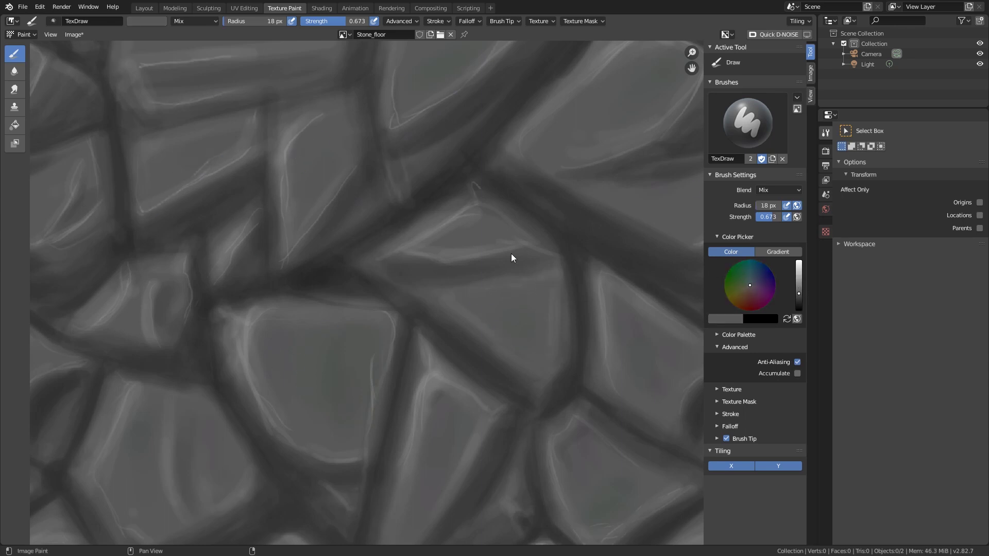
{"action": "left_click_drag", "start_coordinate": [428, 392], "coordinate": [427, 414]}
{"action": "scroll", "coordinate": [456, 194], "scroll_direction": "down", "scroll_amount": 4}
{"action": "scroll", "coordinate": [341, 316], "scroll_direction": "up", "scroll_amount": 5}
{"action": "scroll", "coordinate": [361, 264], "scroll_direction": "down", "scroll_amount": 3}
{"action": "scroll", "coordinate": [345, 242], "scroll_direction": "up", "scroll_amount": 3}
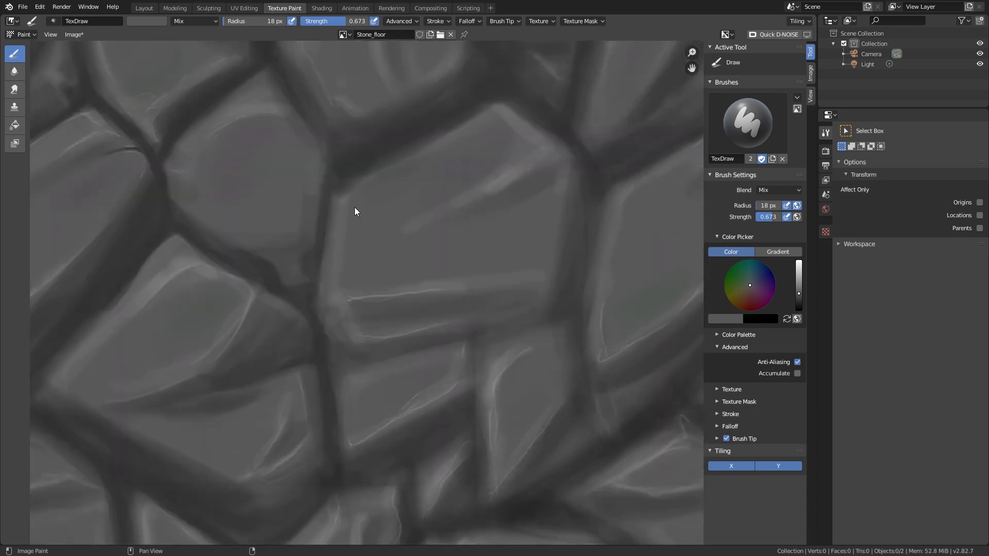
Step: Turn off the repeated image display so that only a single tile of the texture is shown
{"action": "scroll", "coordinate": [481, 278], "scroll_direction": "down", "scroll_amount": 4}
{"action": "scroll", "coordinate": [459, 287], "scroll_direction": "down", "scroll_amount": 3}
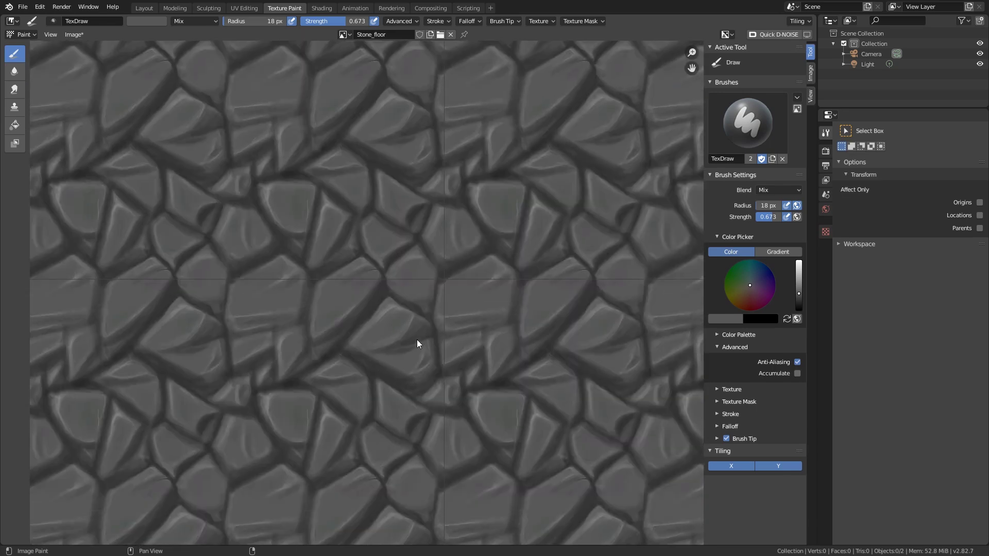
{"action": "left_click", "coordinate": [810, 95]}
{"action": "left_click", "coordinate": [721, 98]}
{"action": "left_click", "coordinate": [797, 84]}
{"action": "scroll", "coordinate": [442, 138], "scroll_direction": "up", "scroll_amount": 6}
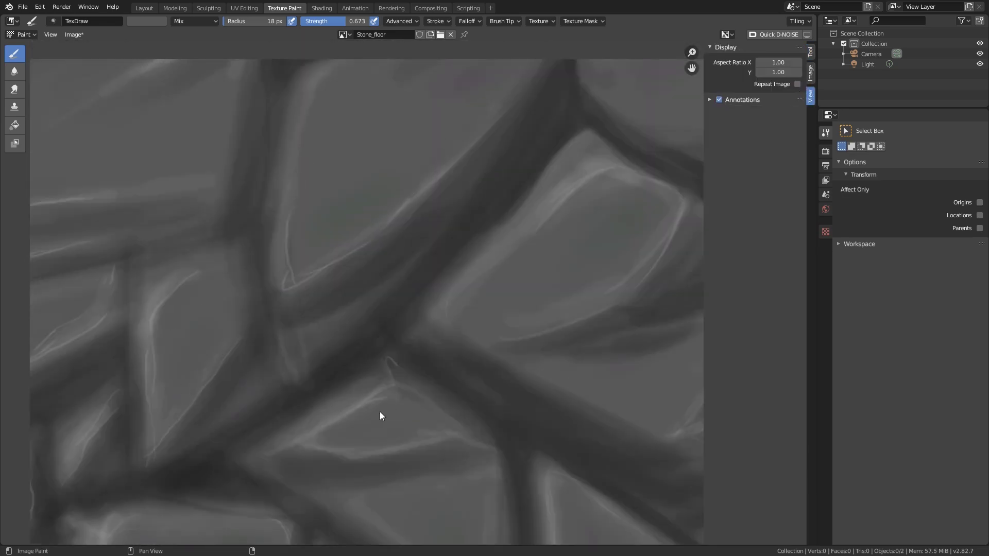
{"action": "scroll", "coordinate": [436, 388], "scroll_direction": "down", "scroll_amount": 2}
{"action": "scroll", "coordinate": [379, 424], "scroll_direction": "up", "scroll_amount": 1}
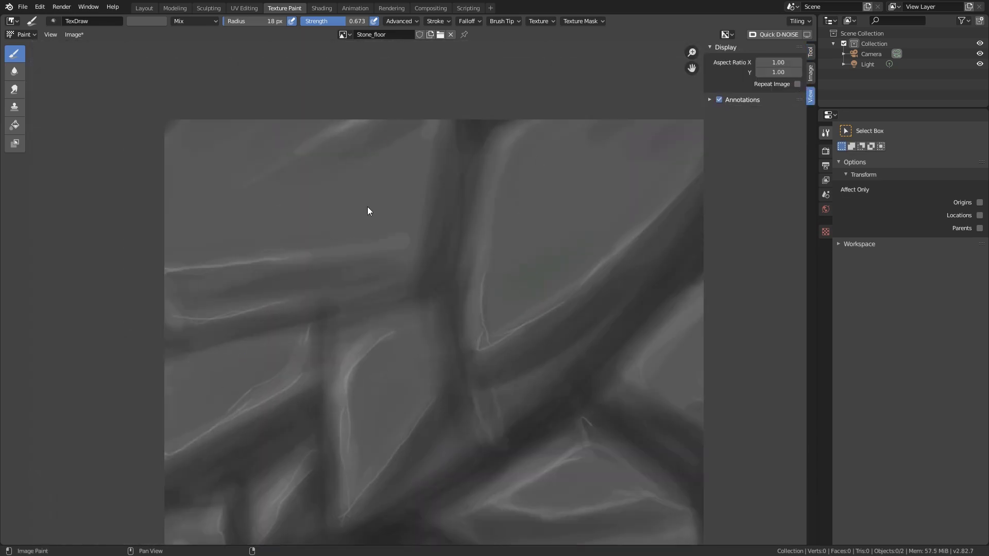
Step: Switch to a light grey and highlight the right edge of the blocky upper-left stone with the 18 px brush
{"action": "left_click", "coordinate": [811, 52]}
{"action": "left_click", "coordinate": [799, 277]}
{"action": "left_click_drag", "start_coordinate": [425, 180], "coordinate": [429, 142]}
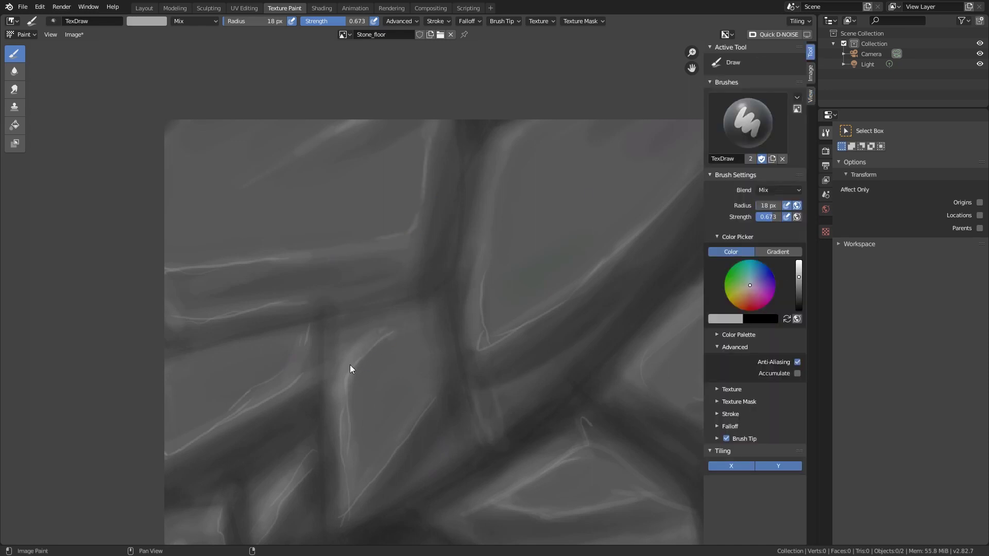
Step: Sample a very dark grey and paint sharp dark joint lines around the narrow upright stone
{"action": "key", "text": "s"}
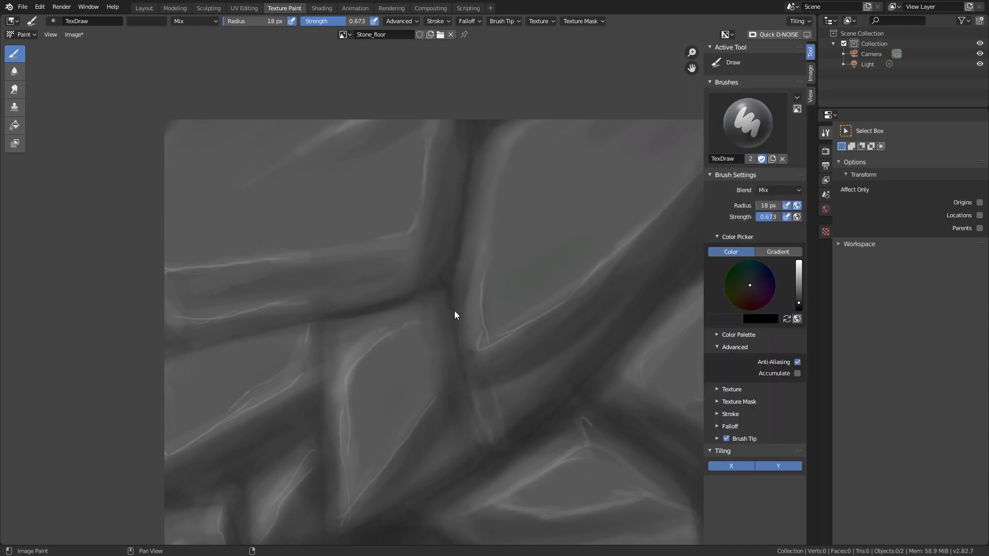
{"action": "left_click_drag", "start_coordinate": [465, 356], "coordinate": [485, 441]}
{"action": "left_click_drag", "start_coordinate": [322, 324], "coordinate": [320, 394]}
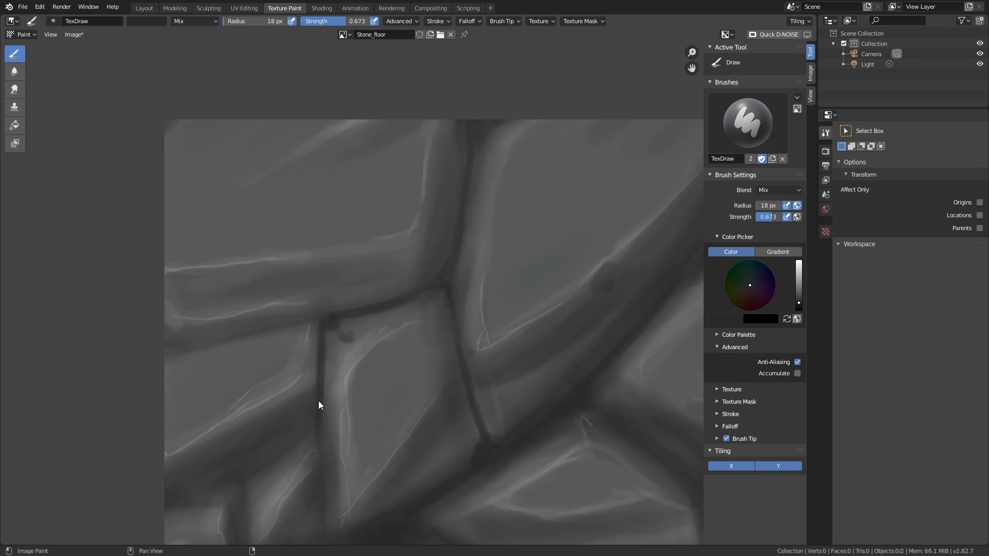
{"action": "scroll", "coordinate": [428, 351], "scroll_direction": "down", "scroll_amount": 4}
{"action": "scroll", "coordinate": [301, 266], "scroll_direction": "up", "scroll_amount": 4}
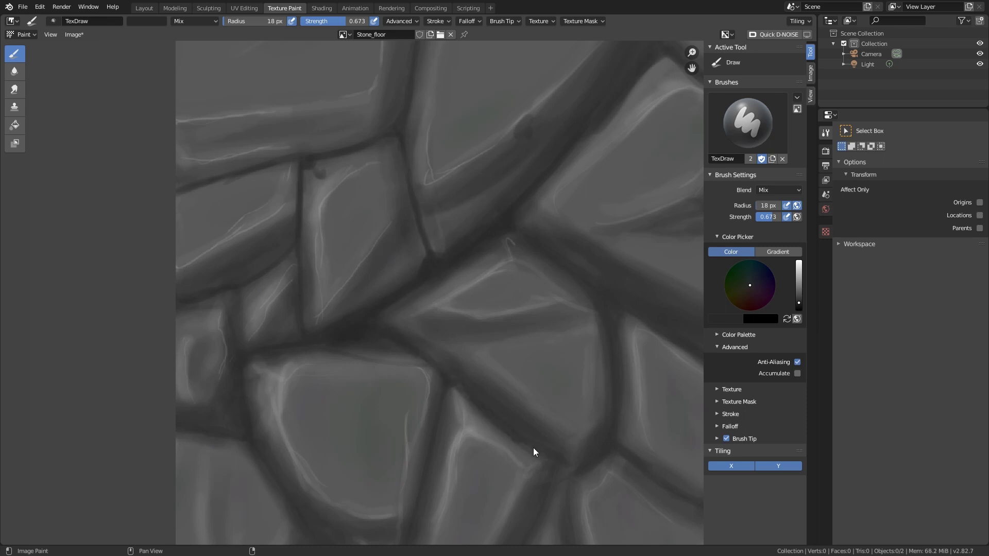
Step: Deepen the dark joints around the central stone and below its lower tip with the 18 px brush
{"action": "middle_click_drag", "start_coordinate": [601, 307], "coordinate": [534, 278]}
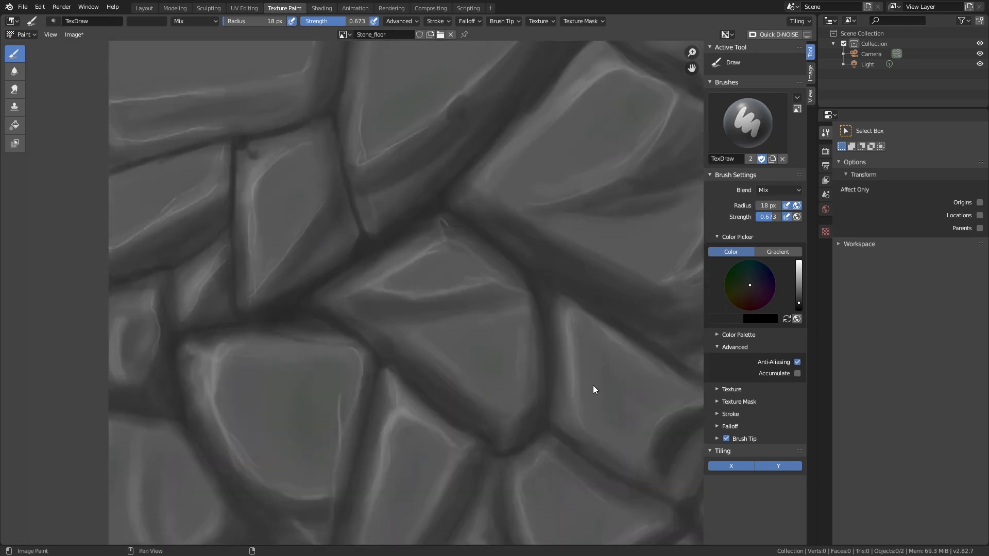
{"action": "middle_click_drag", "start_coordinate": [536, 446], "coordinate": [459, 221]}
{"action": "scroll", "coordinate": [459, 220], "scroll_direction": "up", "scroll_amount": 1}
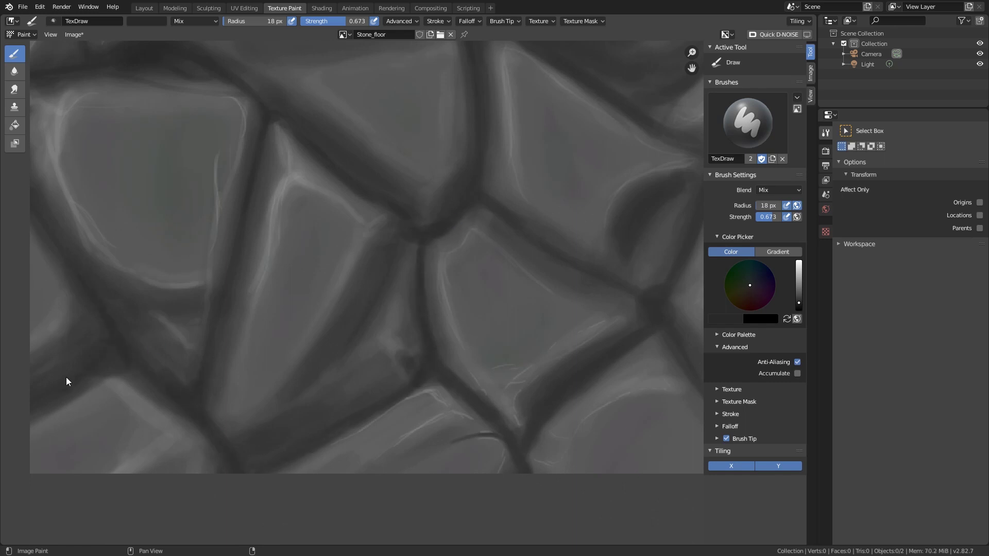
Step: Paint dark joint lines between the stones in the tile's lower-right and lower-left corners
{"action": "scroll", "coordinate": [33, 400], "scroll_direction": "down", "scroll_amount": 1}
{"action": "middle_click_drag", "start_coordinate": [33, 400], "coordinate": [402, 302]}
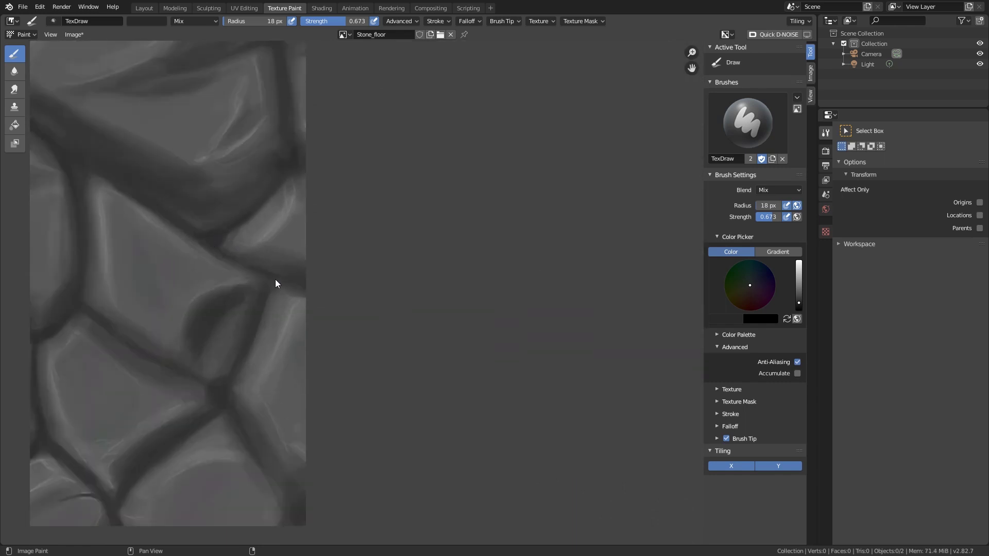
{"action": "middle_click_drag", "start_coordinate": [344, 438], "coordinate": [350, 288]}
{"action": "scroll", "coordinate": [351, 289], "scroll_direction": "up", "scroll_amount": 1}
{"action": "left_click_drag", "start_coordinate": [274, 380], "coordinate": [194, 257]}
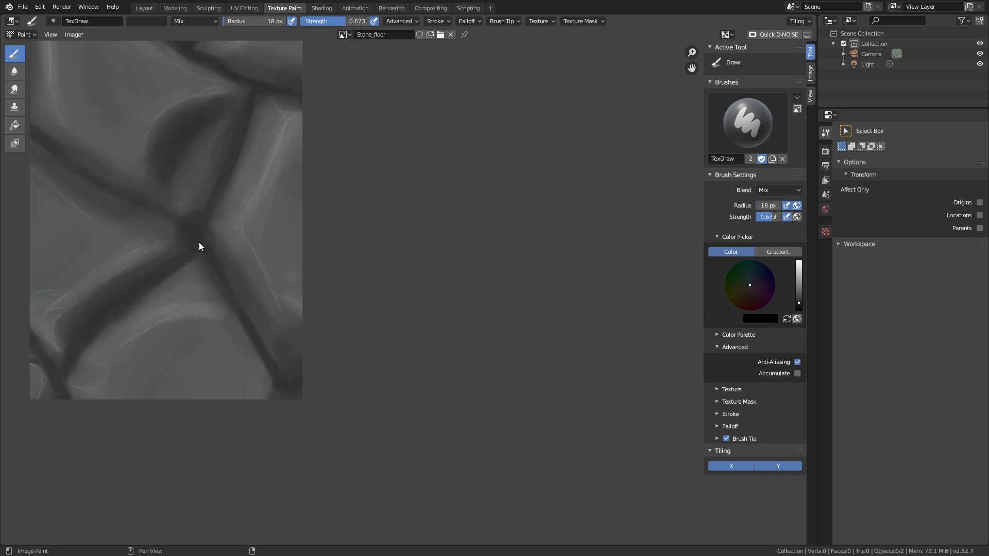
{"action": "scroll", "coordinate": [220, 285], "scroll_direction": "down", "scroll_amount": 4}
{"action": "middle_click_drag", "start_coordinate": [298, 375], "coordinate": [404, 438]}
{"action": "scroll", "coordinate": [404, 438], "scroll_direction": "up", "scroll_amount": 3}
{"action": "middle_click_drag", "start_coordinate": [15, 447], "coordinate": [216, 400]}
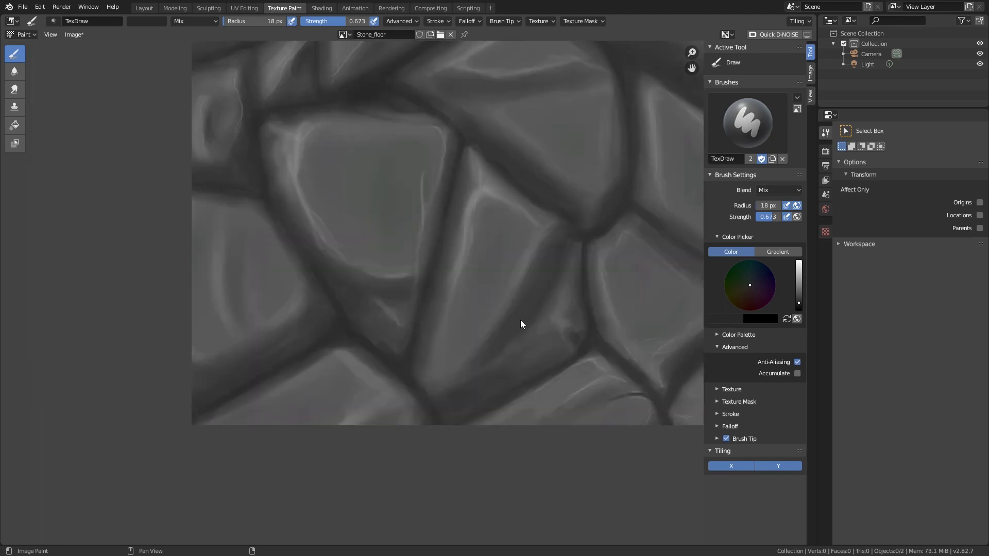
Step: Set the brush to a 56 px radius and 0.308 strength, and softly shade the undersides and edges of the lower stones
{"action": "scroll", "coordinate": [520, 320], "scroll_direction": "down", "scroll_amount": 2}
{"action": "middle_click_drag", "start_coordinate": [520, 320], "coordinate": [401, 408]}
{"action": "scroll", "coordinate": [401, 408], "scroll_direction": "up", "scroll_amount": 2}
{"action": "middle_click_drag", "start_coordinate": [407, 242], "coordinate": [333, 265]}
{"action": "key", "text": "f"}
{"action": "key", "text": "shift+f"}
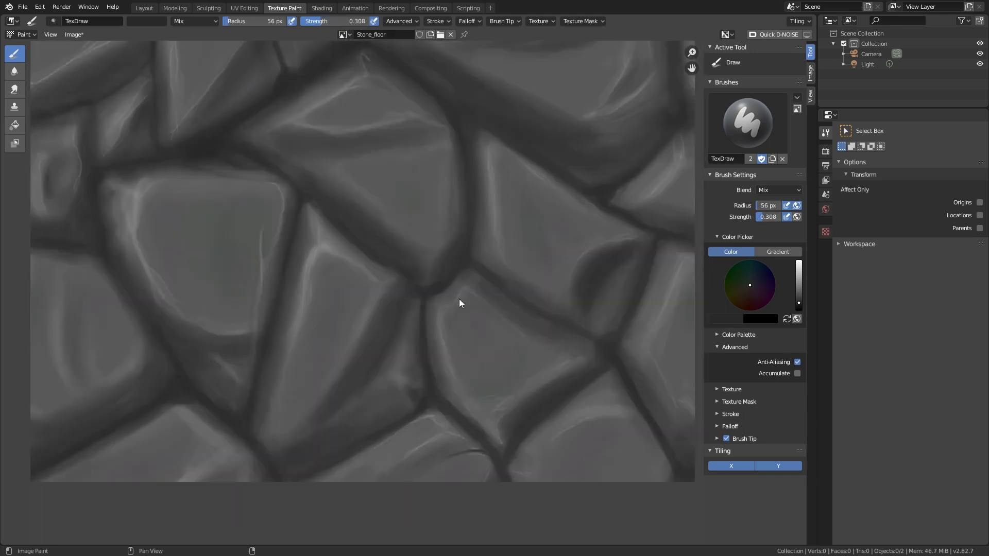
{"action": "left_click_drag", "start_coordinate": [247, 336], "coordinate": [169, 329]}
{"action": "left_click_drag", "start_coordinate": [484, 174], "coordinate": [482, 242]}
{"action": "left_click_drag", "start_coordinate": [590, 352], "coordinate": [510, 315]}
{"action": "middle_click_drag", "start_coordinate": [693, 540], "coordinate": [682, 361]}
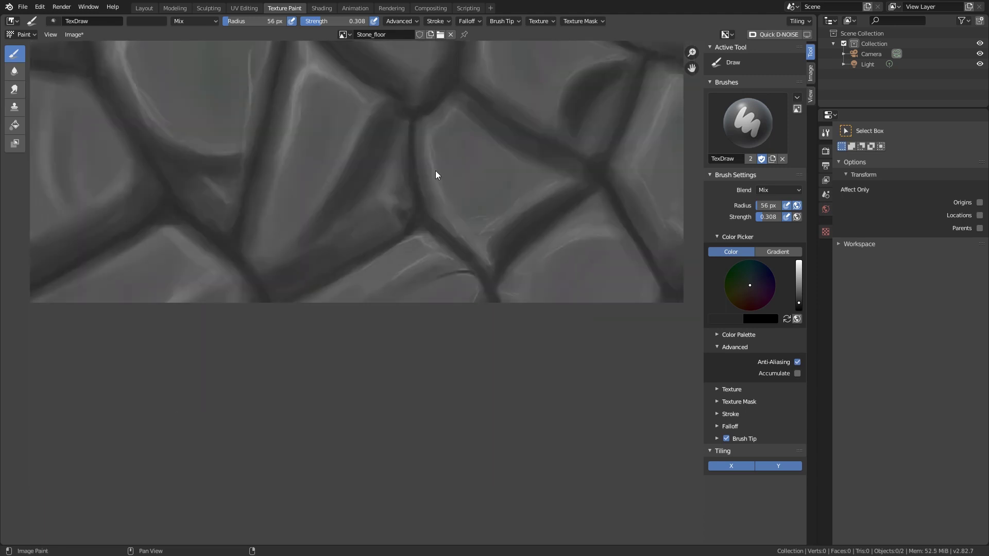
Step: Softly shade the facets and recesses of the stones along the tile's left edge with the 56 px brush
{"action": "middle_click_drag", "start_coordinate": [433, 304], "coordinate": [668, 470]}
{"action": "left_click_drag", "start_coordinate": [317, 289], "coordinate": [330, 334]}
{"action": "key", "text": "ctrl+z"}
{"action": "left_click_drag", "start_coordinate": [306, 260], "coordinate": [306, 350]}
{"action": "left_click_drag", "start_coordinate": [286, 138], "coordinate": [279, 181]}
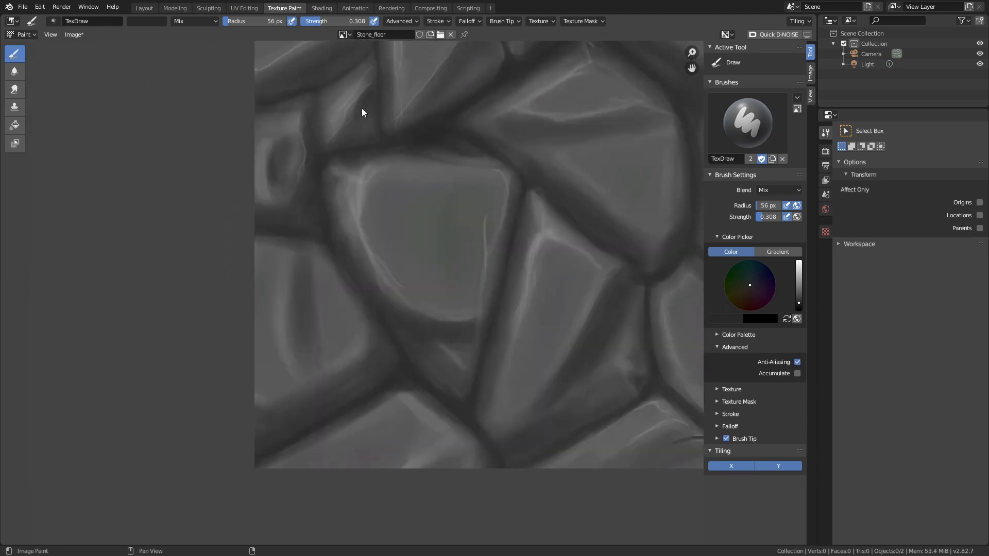
{"action": "left_click_drag", "start_coordinate": [289, 118], "coordinate": [259, 126]}
{"action": "left_click_drag", "start_coordinate": [344, 184], "coordinate": [339, 211]}
{"action": "scroll", "coordinate": [616, 246], "scroll_direction": "down", "scroll_amount": 4}
{"action": "middle_click_drag", "start_coordinate": [617, 247], "coordinate": [530, 381]}
{"action": "scroll", "coordinate": [593, 229], "scroll_direction": "up", "scroll_amount": 2}
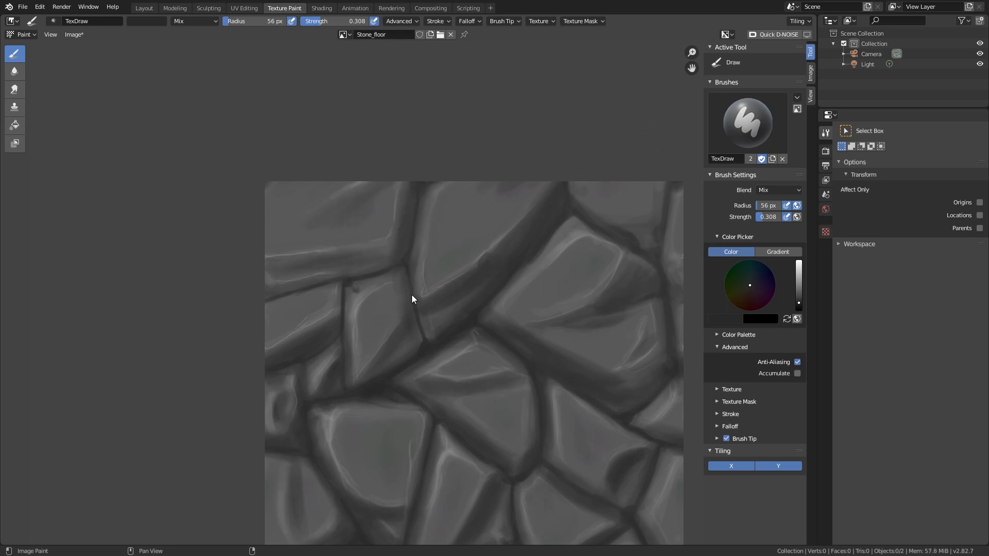
Step: Toggle the repeated image display to check how the tile joins its neighbours
{"action": "scroll", "coordinate": [548, 416], "scroll_direction": "down", "scroll_amount": 2}
{"action": "left_click", "coordinate": [810, 96]}
{"action": "left_click", "coordinate": [798, 84]}
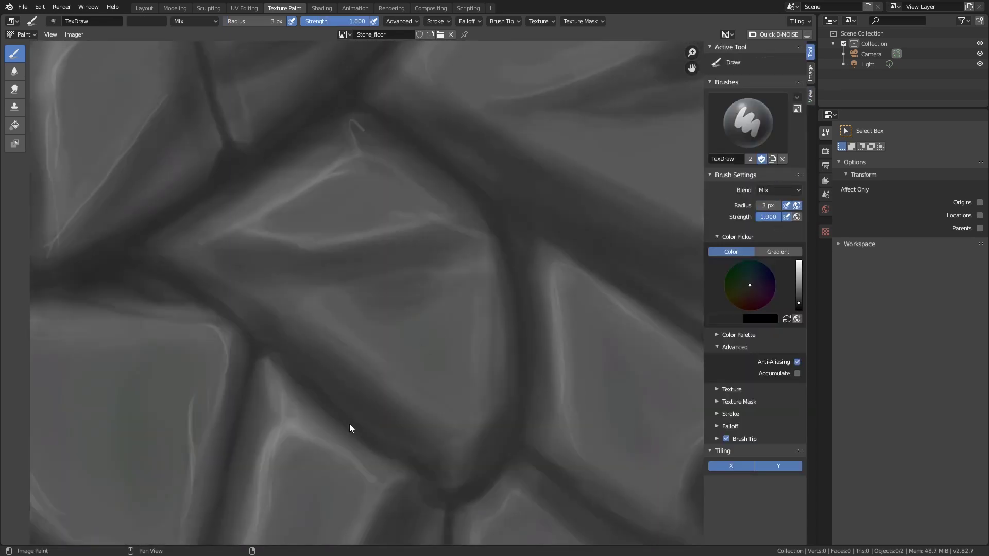
Step: Set the brush to a 3 px radius and 1.000 strength, and paint thin dark cracks on the central faceted stone and lower stones
{"action": "left_click_drag", "start_coordinate": [359, 412], "coordinate": [428, 348]}
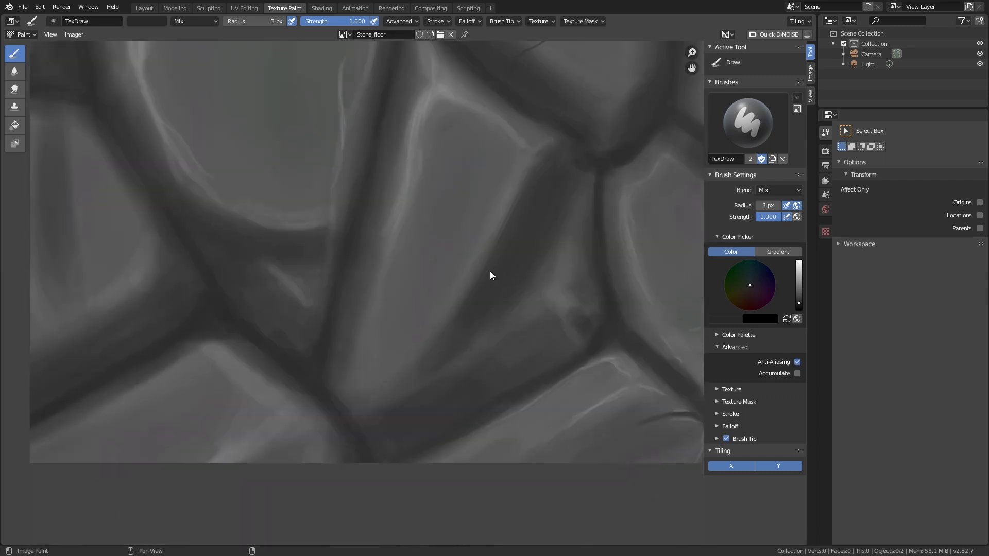
{"action": "mouse_move", "coordinate": [349, 349]}
{"action": "left_mouse_down"}
{"action": "mouse_move", "coordinate": [377, 375]}
{"action": "mouse_move", "coordinate": [354, 405]}
{"action": "mouse_move", "coordinate": [361, 400]}
{"action": "left_mouse_up"}
{"action": "scroll", "coordinate": [363, 273], "scroll_direction": "down", "scroll_amount": 3}
{"action": "scroll", "coordinate": [361, 221], "scroll_direction": "up", "scroll_amount": 3}
{"action": "middle_click_drag", "start_coordinate": [375, 191], "coordinate": [340, 275]}
{"action": "left_click_drag", "start_coordinate": [362, 91], "coordinate": [338, 125]}
Step: Paint thin branching dark cracks on the large faceted stone in the tile's upper-right area
{"action": "scroll", "coordinate": [407, 123], "scroll_direction": "down", "scroll_amount": 5}
{"action": "scroll", "coordinate": [412, 165], "scroll_direction": "up", "scroll_amount": 5}
{"action": "left_click_drag", "start_coordinate": [317, 227], "coordinate": [358, 236]}
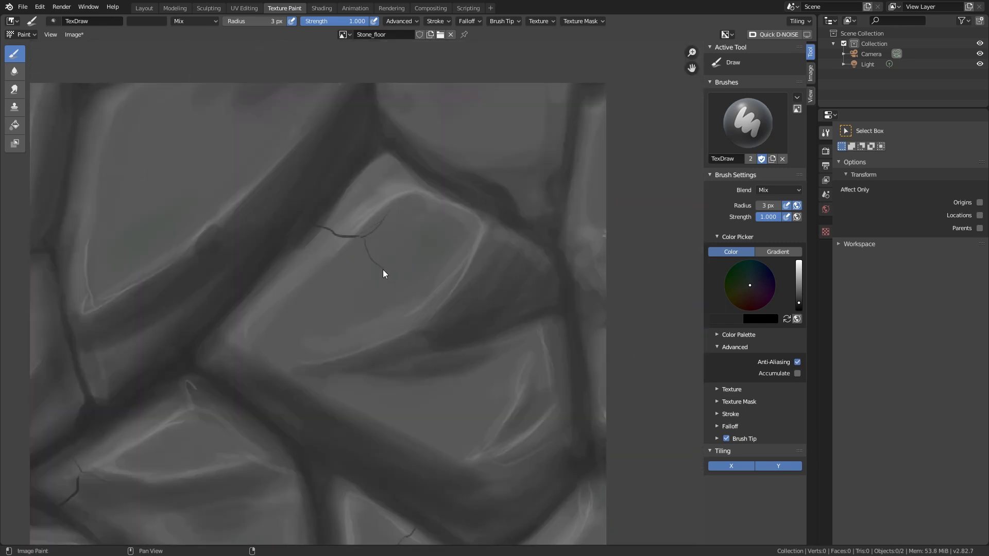
{"action": "left_click_drag", "start_coordinate": [532, 258], "coordinate": [508, 326]}
{"action": "left_click_drag", "start_coordinate": [529, 461], "coordinate": [549, 500]}
Step: Draw branching cracks across the narrow upright stone and start one on the small stone below it
{"action": "scroll", "coordinate": [531, 464], "scroll_direction": "down", "scroll_amount": 5}
{"action": "scroll", "coordinate": [308, 270], "scroll_direction": "up", "scroll_amount": 5}
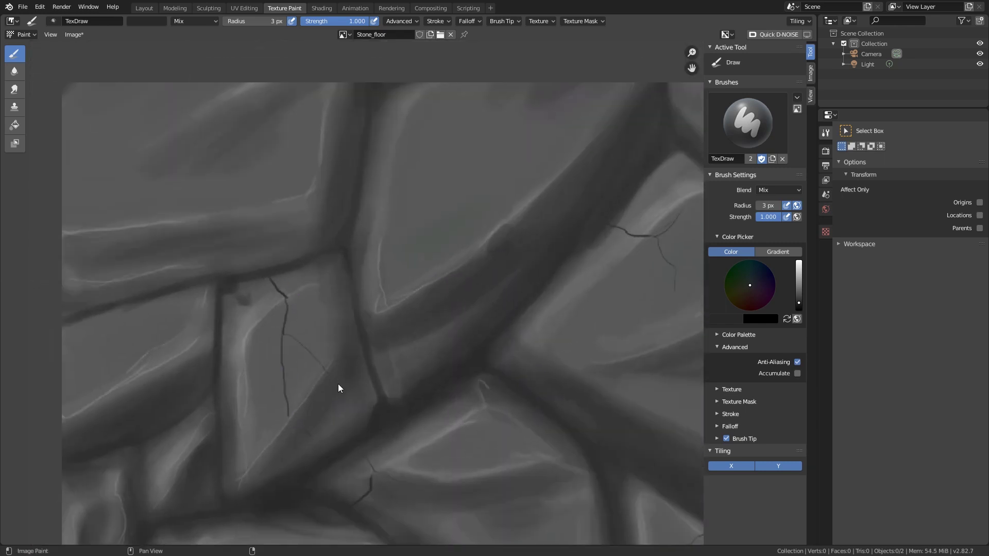
{"action": "scroll", "coordinate": [331, 392], "scroll_direction": "down", "scroll_amount": 5}
{"action": "scroll", "coordinate": [360, 246], "scroll_direction": "up", "scroll_amount": 5}
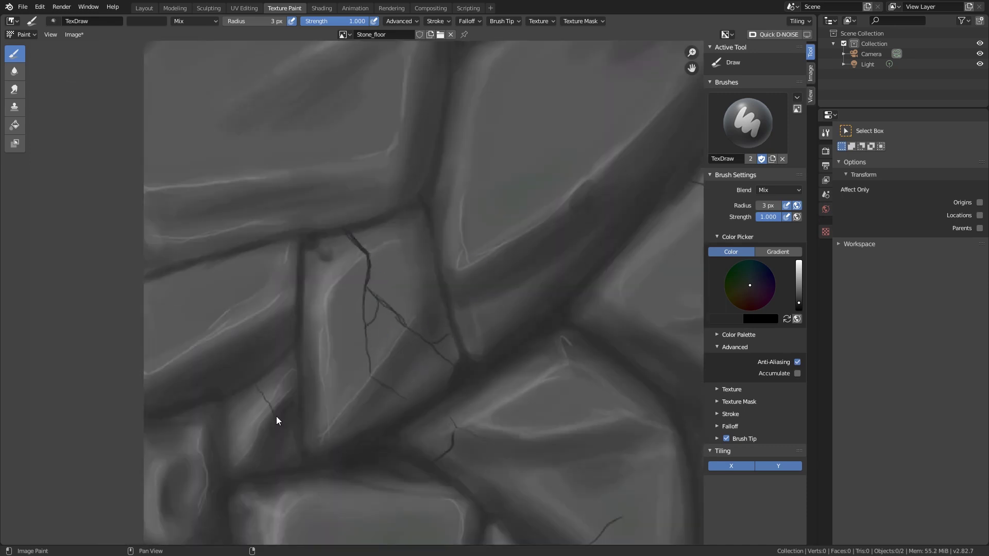
Step: Add thin branching cracks to the small wedge stone, the chipped stone and the stones near the tile's lower edge
{"action": "scroll", "coordinate": [268, 469], "scroll_direction": "down", "scroll_amount": 5}
{"action": "scroll", "coordinate": [480, 280], "scroll_direction": "up", "scroll_amount": 5}
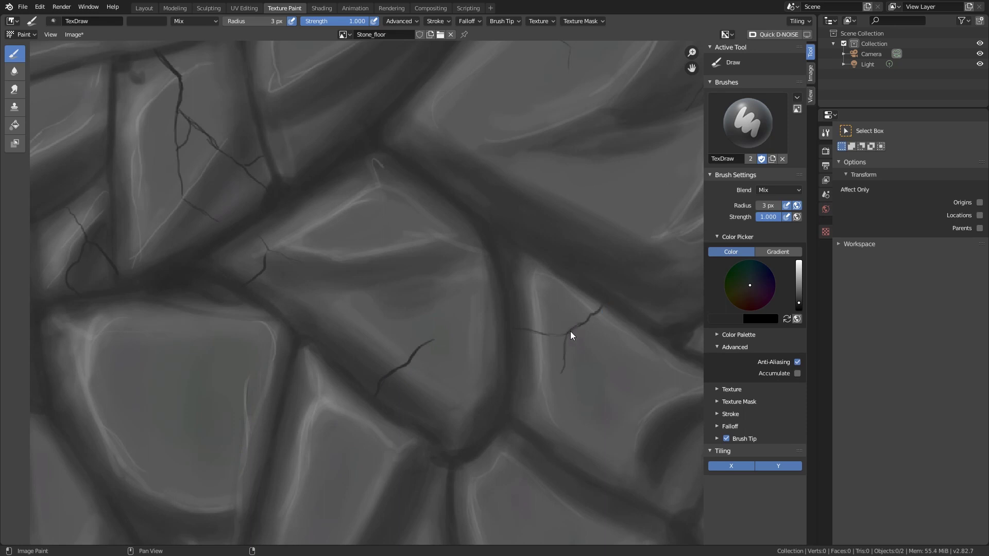
{"action": "scroll", "coordinate": [521, 419], "scroll_direction": "down", "scroll_amount": 4}
{"action": "scroll", "coordinate": [355, 294], "scroll_direction": "up", "scroll_amount": 2}
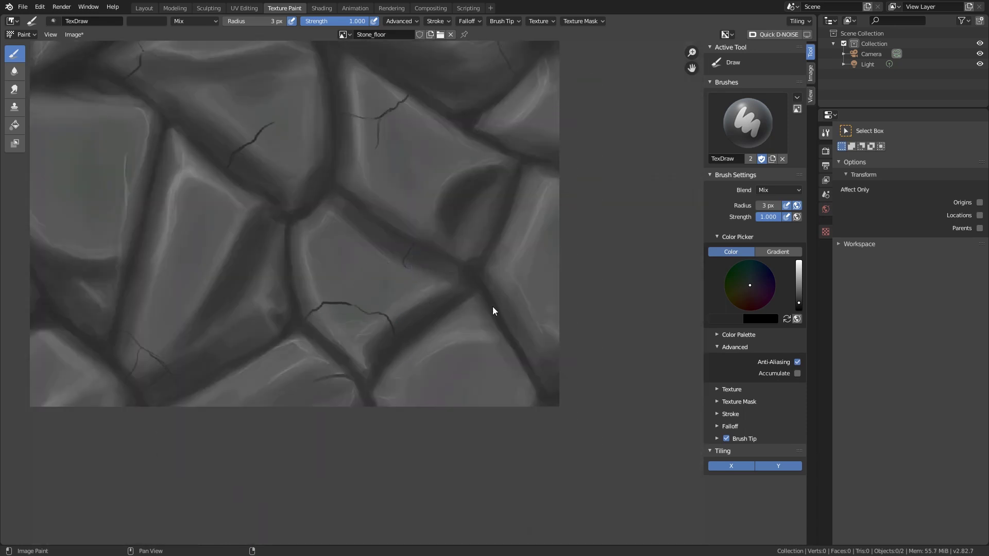
Step: Paint thin dark cracks on the tile's lower-right stone, the lower-left edge stone and the right side of the rounded stone
{"action": "scroll", "coordinate": [466, 383], "scroll_direction": "down", "scroll_amount": 5}
{"action": "scroll", "coordinate": [361, 346], "scroll_direction": "up", "scroll_amount": 6}
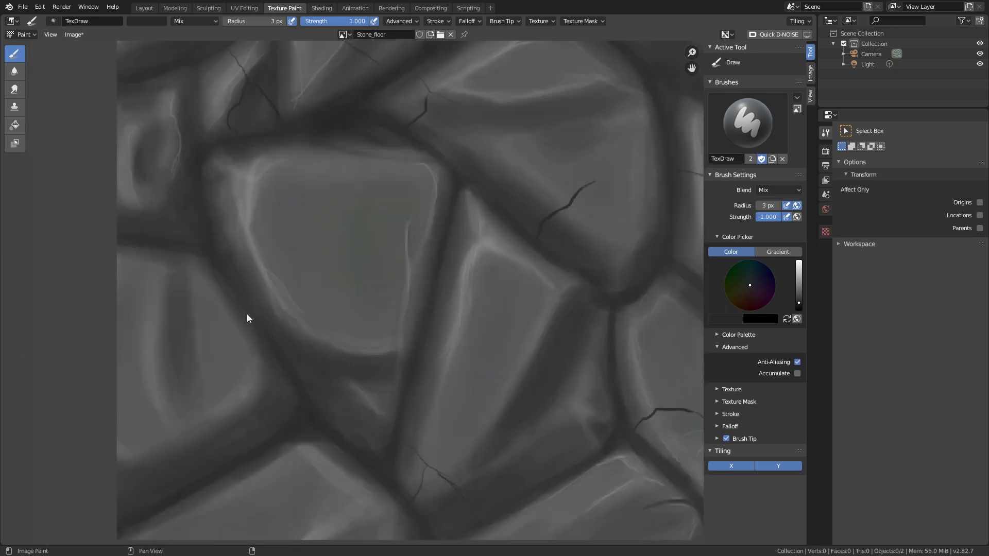
{"action": "left_click_drag", "start_coordinate": [253, 320], "coordinate": [225, 464]}
{"action": "left_click_drag", "start_coordinate": [225, 375], "coordinate": [257, 390]}
{"action": "left_click_drag", "start_coordinate": [235, 335], "coordinate": [256, 388]}
{"action": "key", "text": "ctrl+z"}
{"action": "left_click_drag", "start_coordinate": [421, 243], "coordinate": [424, 247]}
{"action": "scroll", "coordinate": [444, 308], "scroll_direction": "down", "scroll_amount": 4}
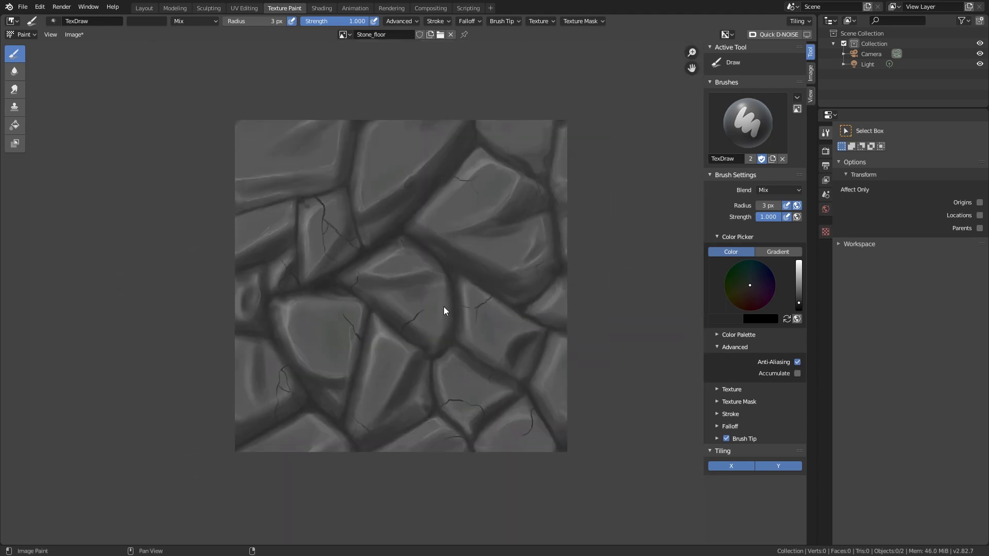
Step: Add thin branching cracks to the large stones in the tile's upper area and enable Repeat Image
{"action": "scroll", "coordinate": [265, 203], "scroll_direction": "up", "scroll_amount": 4}
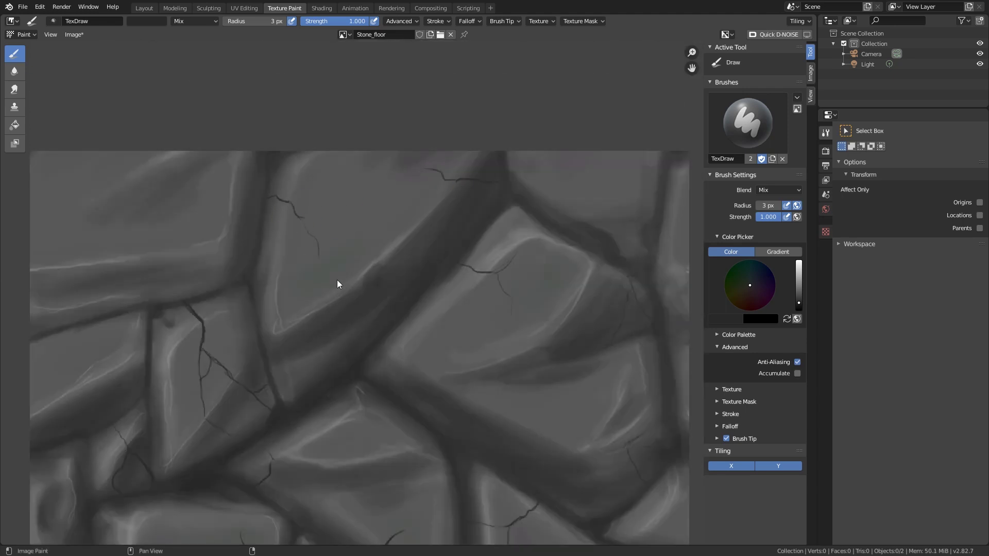
{"action": "scroll", "coordinate": [396, 267], "scroll_direction": "down", "scroll_amount": 4}
{"action": "left_click", "coordinate": [811, 96]}
{"action": "left_click", "coordinate": [797, 84]}
{"action": "left_click", "coordinate": [797, 84]}
{"action": "left_click", "coordinate": [797, 84]}
Step: Paint branching cracks on the large angular stone that spans the tile's seam, checking them in the repeated pattern
{"action": "scroll", "coordinate": [335, 237], "scroll_direction": "up", "scroll_amount": 4}
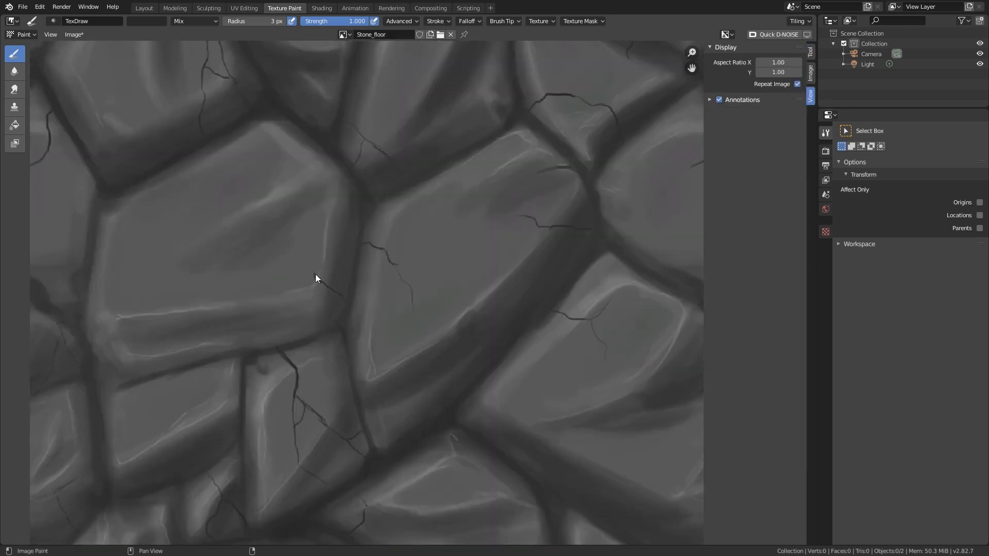
{"action": "scroll", "coordinate": [388, 334], "scroll_direction": "down", "scroll_amount": 4}
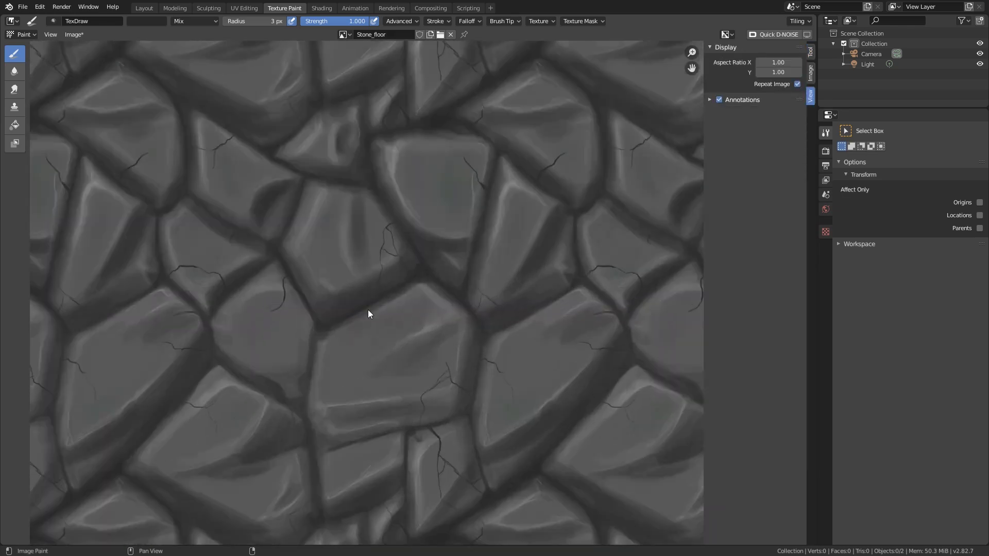
{"action": "scroll", "coordinate": [254, 250], "scroll_direction": "up", "scroll_amount": 4}
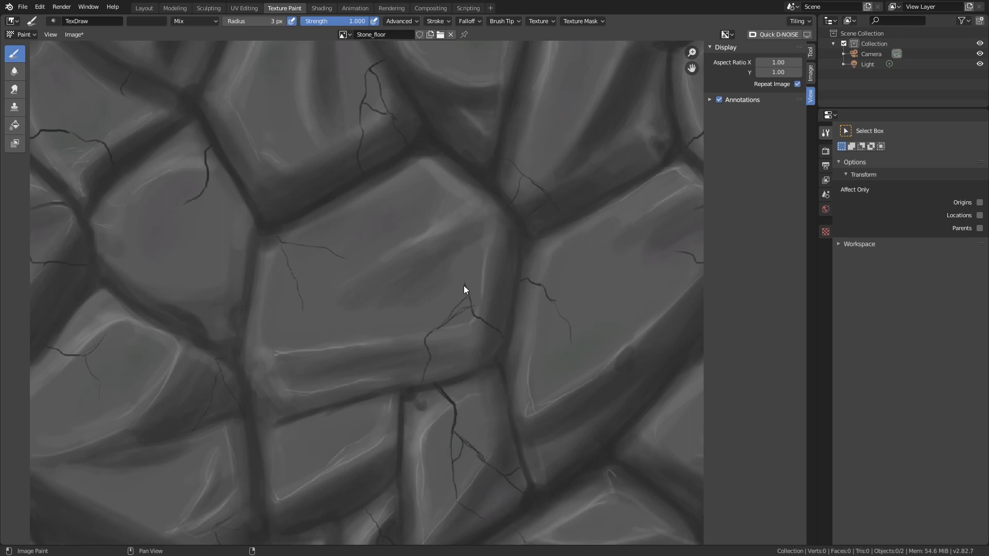
{"action": "scroll", "coordinate": [468, 255], "scroll_direction": "down", "scroll_amount": 4}
{"action": "scroll", "coordinate": [390, 291], "scroll_direction": "up", "scroll_amount": 4}
Step: Set the brush to a light grey and paint thin highlights along the cracks of the seam-spanning stone
{"action": "left_click", "coordinate": [810, 51]}
{"action": "scroll", "coordinate": [523, 274], "scroll_direction": "up", "scroll_amount": 1}
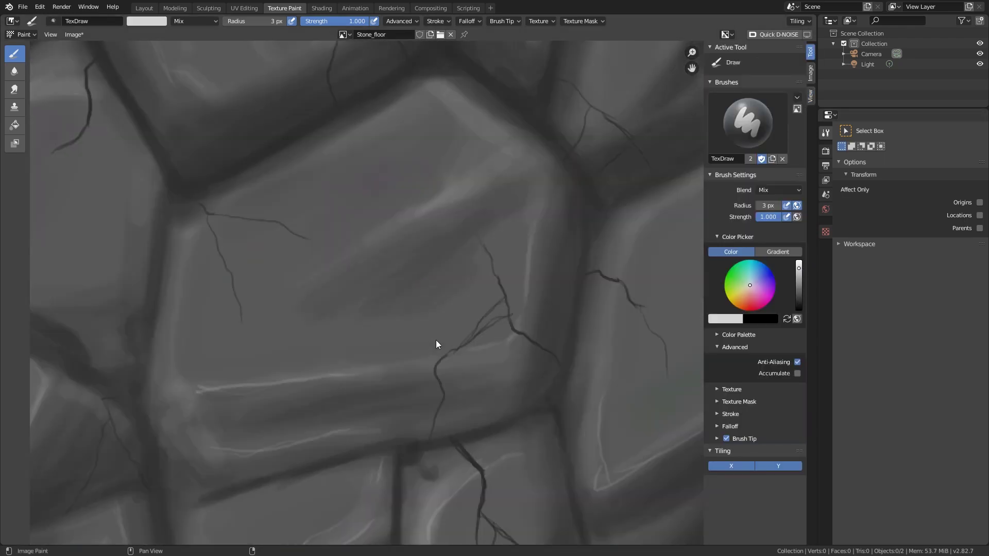
{"action": "left_click", "coordinate": [798, 273]}
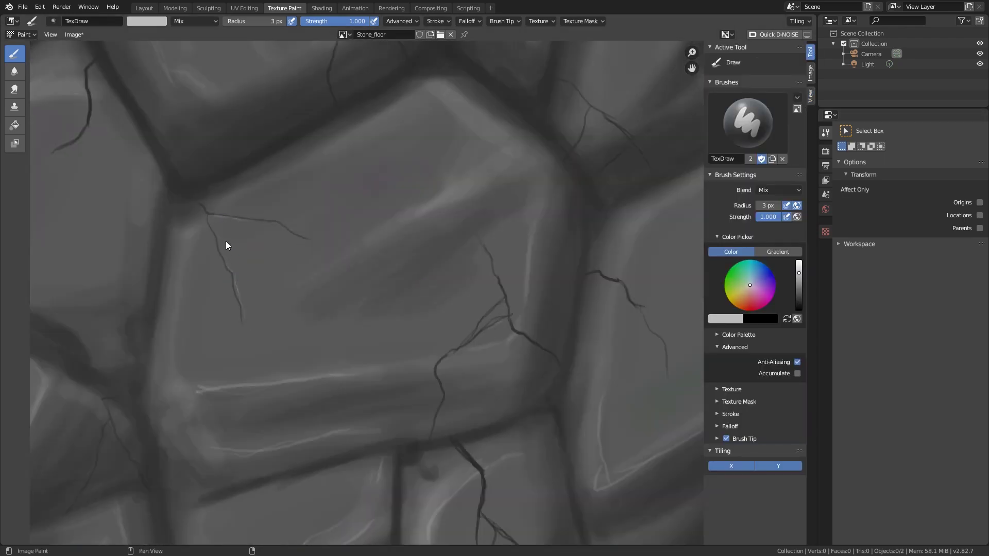
{"action": "scroll", "coordinate": [597, 276], "scroll_direction": "down", "scroll_amount": 3}
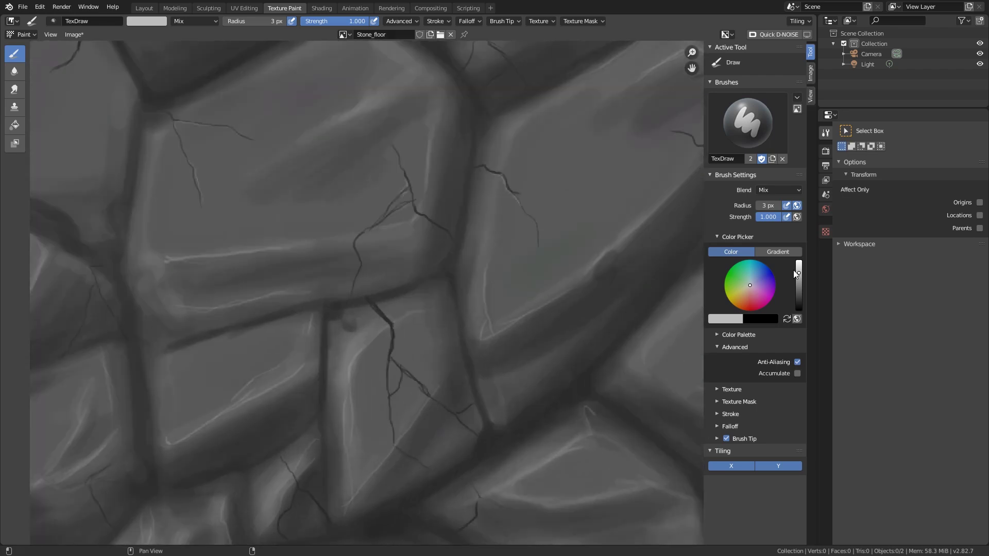
Step: Disable Repeat Image and paint thin light edges along the cracks of the narrow upright stone
{"action": "left_click", "coordinate": [810, 96]}
{"action": "scroll", "coordinate": [397, 196], "scroll_direction": "up", "scroll_amount": 4}
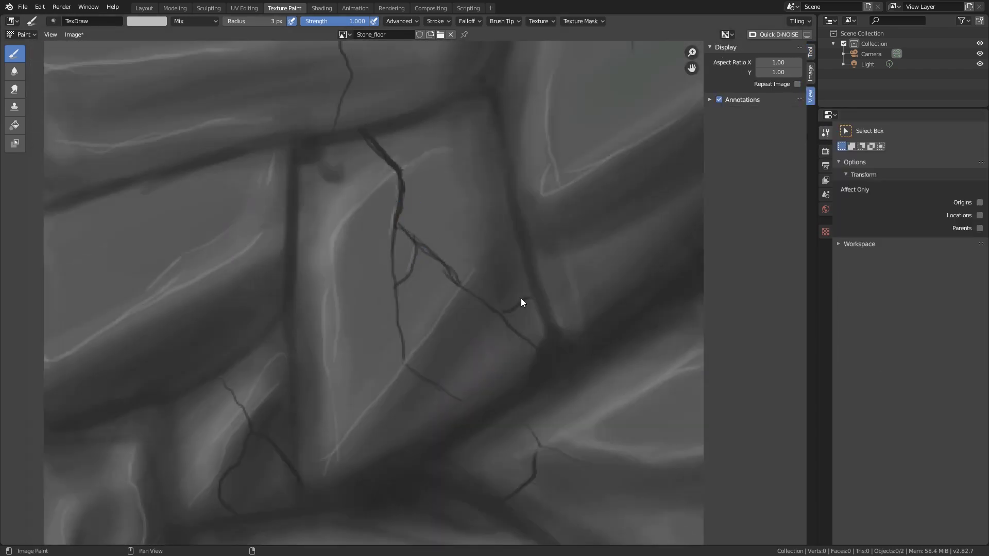
{"action": "middle_click_drag", "start_coordinate": [536, 468], "coordinate": [426, 312]}
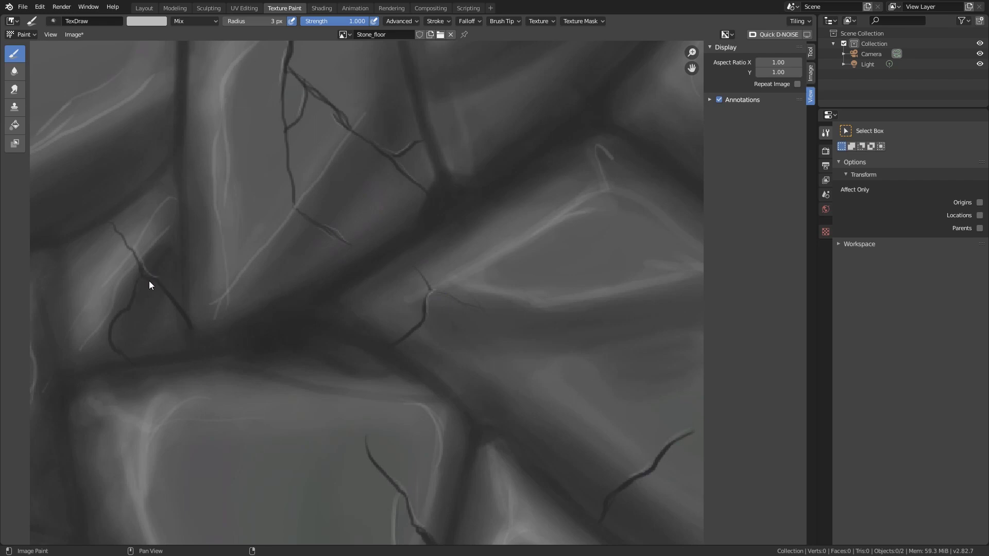
Step: Paint fine light edges beside the cracks on the tile's right-hand stones
{"action": "scroll", "coordinate": [154, 369], "scroll_direction": "down", "scroll_amount": 5}
{"action": "scroll", "coordinate": [353, 335], "scroll_direction": "up", "scroll_amount": 6}
{"action": "left_click_drag", "start_coordinate": [411, 263], "coordinate": [422, 247]}
{"action": "middle_click_drag", "start_coordinate": [529, 238], "coordinate": [267, 354]}
{"action": "scroll", "coordinate": [267, 353], "scroll_direction": "up", "scroll_amount": 1}
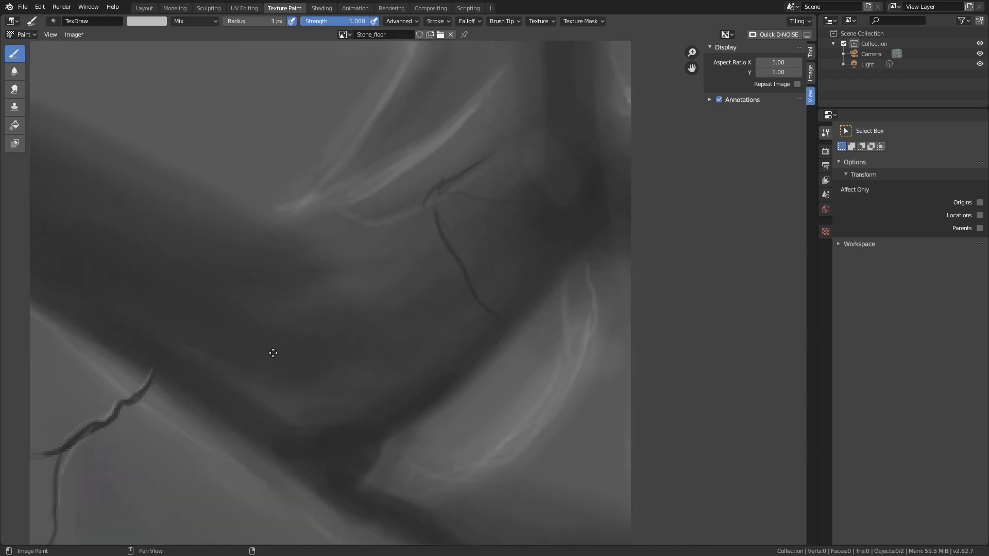
Step: Highlight the crack edges on the stones in the tile's lower-right area
{"action": "scroll", "coordinate": [424, 246], "scroll_direction": "down", "scroll_amount": 5}
{"action": "scroll", "coordinate": [383, 260], "scroll_direction": "up", "scroll_amount": 5}
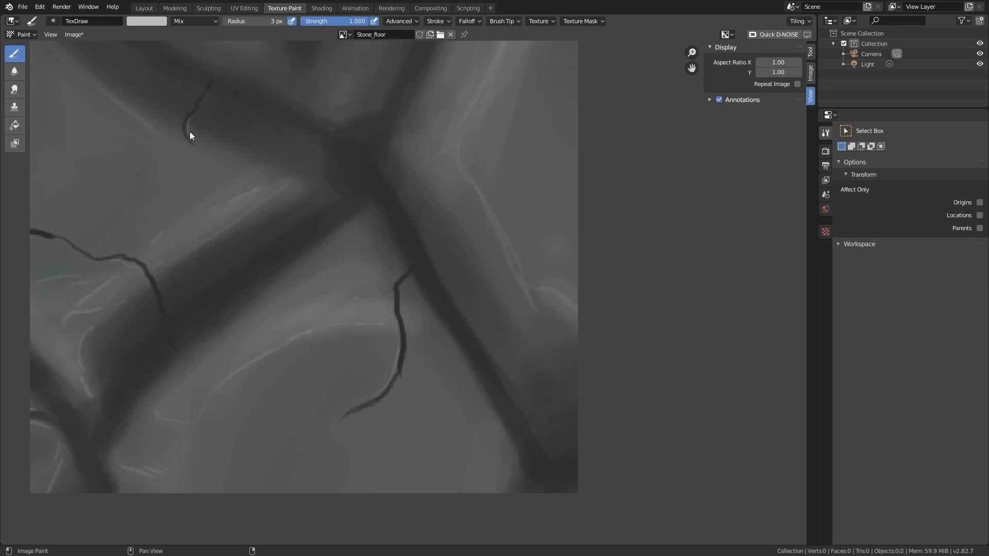
{"action": "middle_click_drag", "start_coordinate": [122, 224], "coordinate": [333, 245]}
{"action": "scroll", "coordinate": [333, 246], "scroll_direction": "down", "scroll_amount": 1}
{"action": "middle_click_drag", "start_coordinate": [205, 271], "coordinate": [468, 308]}
{"action": "scroll", "coordinate": [135, 366], "scroll_direction": "down", "scroll_amount": 3}
Step: Paint light edges along the cracks of the lower-left edge stone, the rounded stone and the stones above it
{"action": "scroll", "coordinate": [187, 415], "scroll_direction": "up", "scroll_amount": 6}
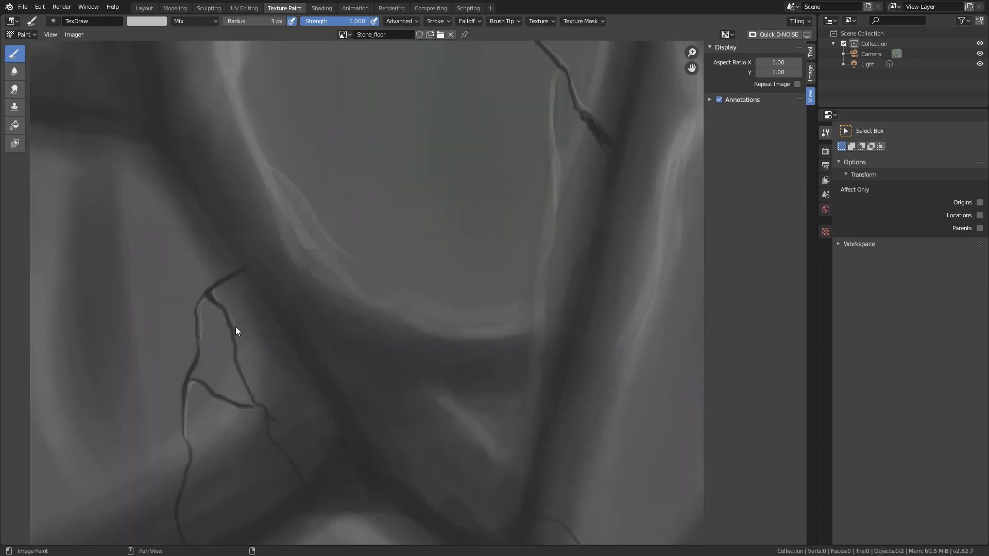
{"action": "left_click_drag", "start_coordinate": [192, 360], "coordinate": [183, 382]}
{"action": "scroll", "coordinate": [218, 451], "scroll_direction": "down", "scroll_amount": 1}
{"action": "middle_click_drag", "start_coordinate": [479, 155], "coordinate": [424, 371]}
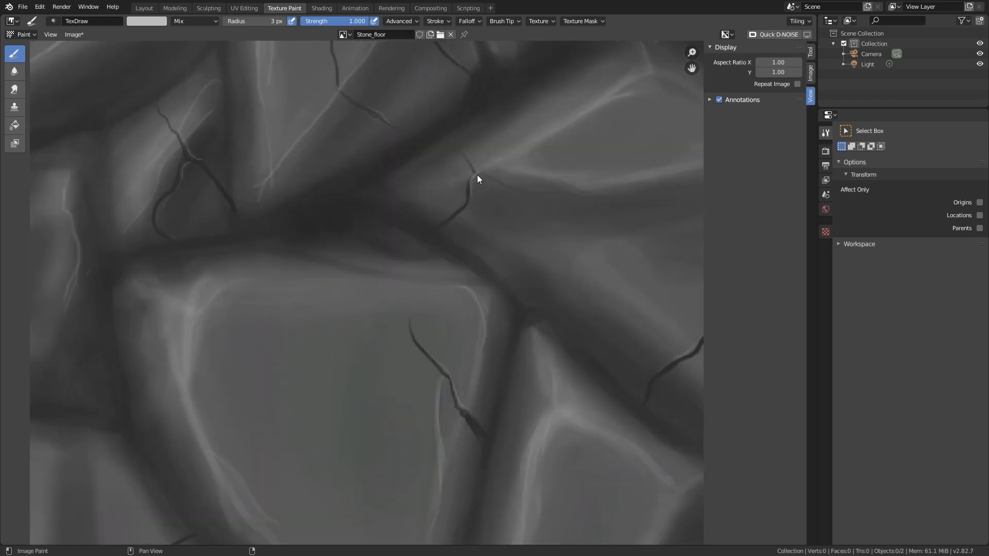
{"action": "middle_click_drag", "start_coordinate": [243, 206], "coordinate": [280, 422]}
{"action": "middle_click_drag", "start_coordinate": [470, 91], "coordinate": [461, 262]}
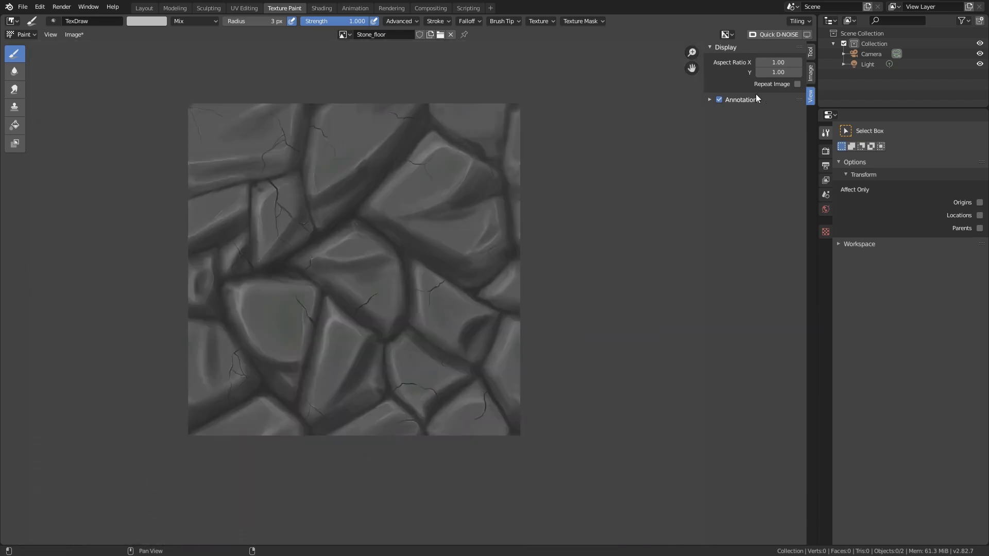